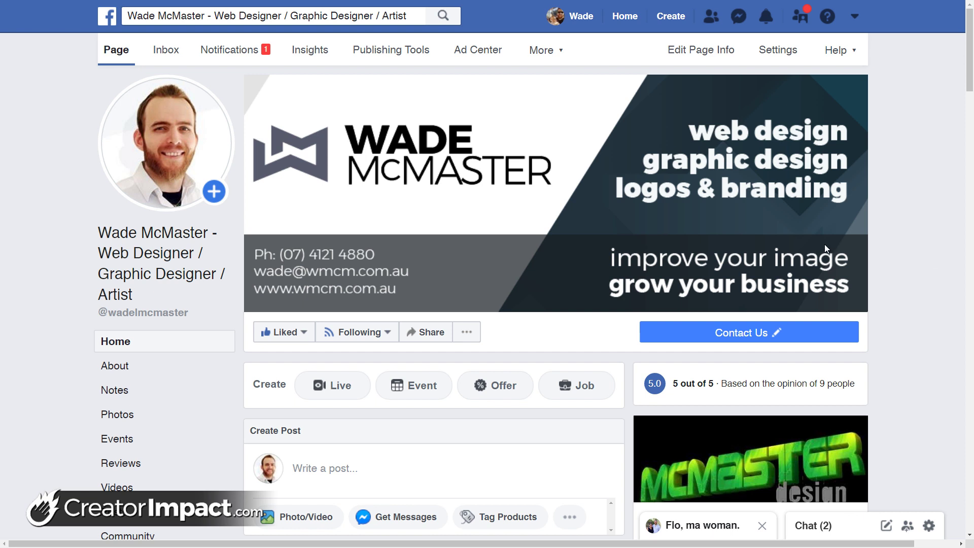
# Open the Page's Messaging settings and scroll to the Starting a Messenger Conversation options
pyautogui.moveTo(819, 245)
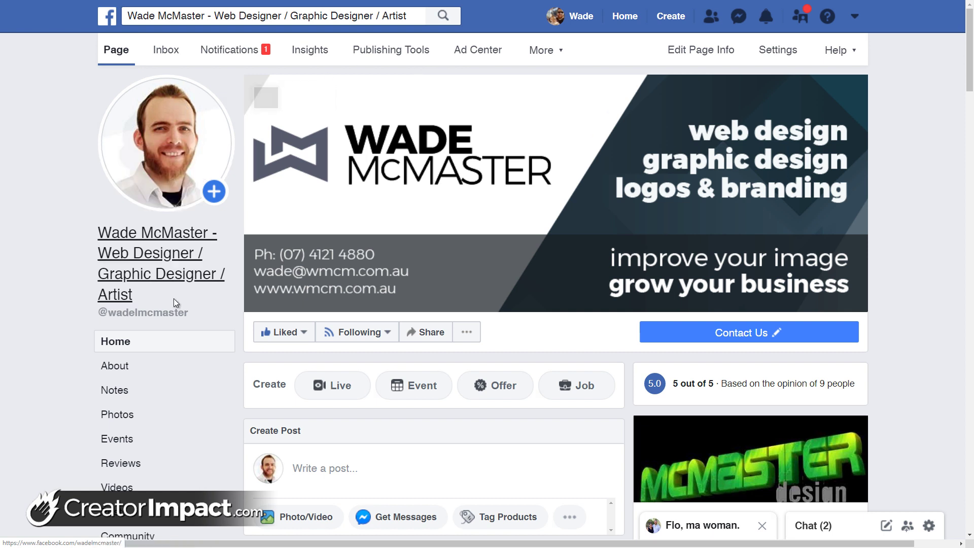
pyautogui.moveTo(716, 196)
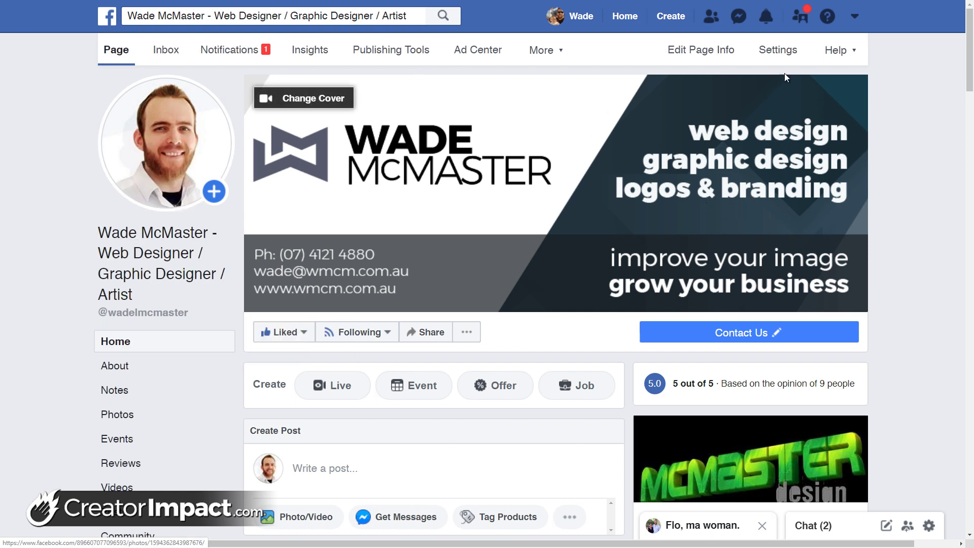
pyautogui.click(773, 56)
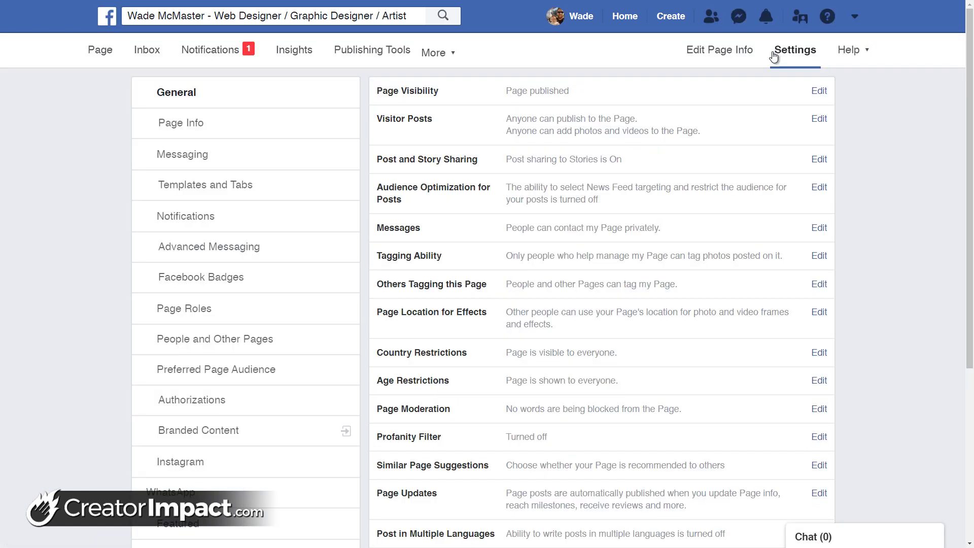
pyautogui.click(190, 161)
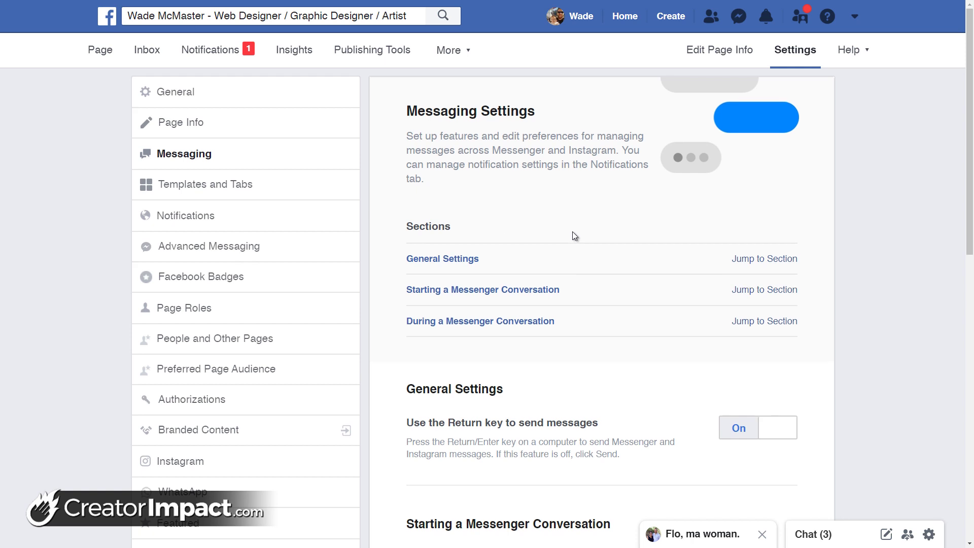
pyautogui.scroll(-3, 573, 232)
pyautogui.scroll(3, 528, 204)
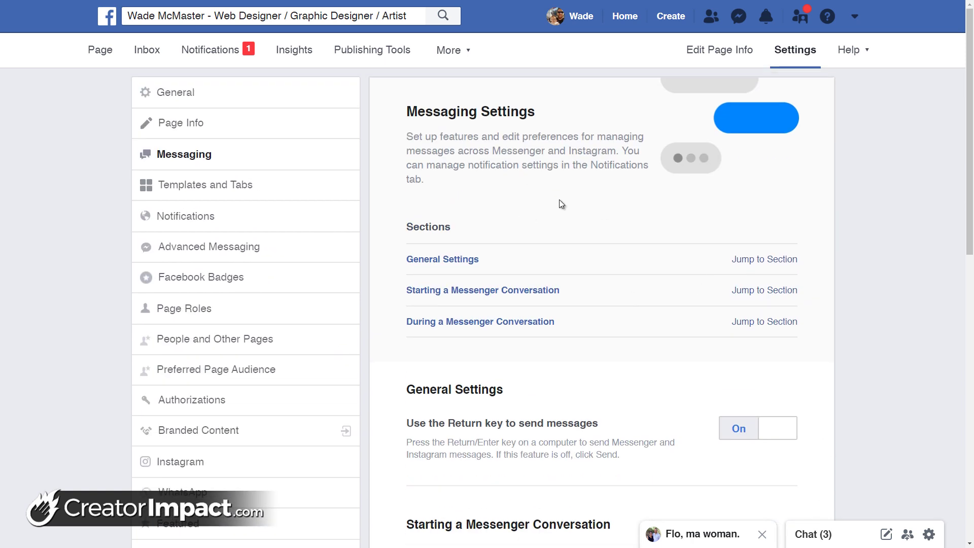
pyautogui.scroll(-2, 533, 211)
pyautogui.scroll(-2, 531, 213)
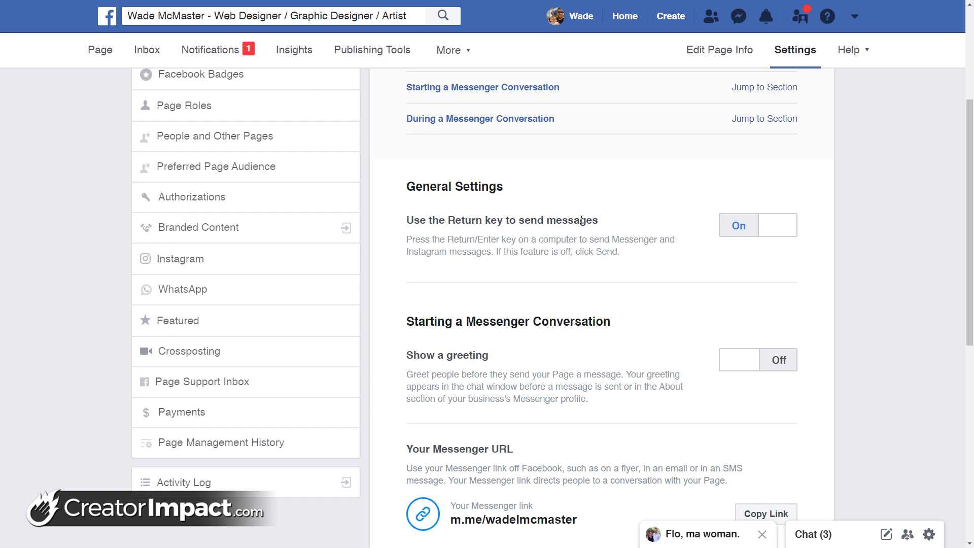
pyautogui.scroll(-2, 581, 220)
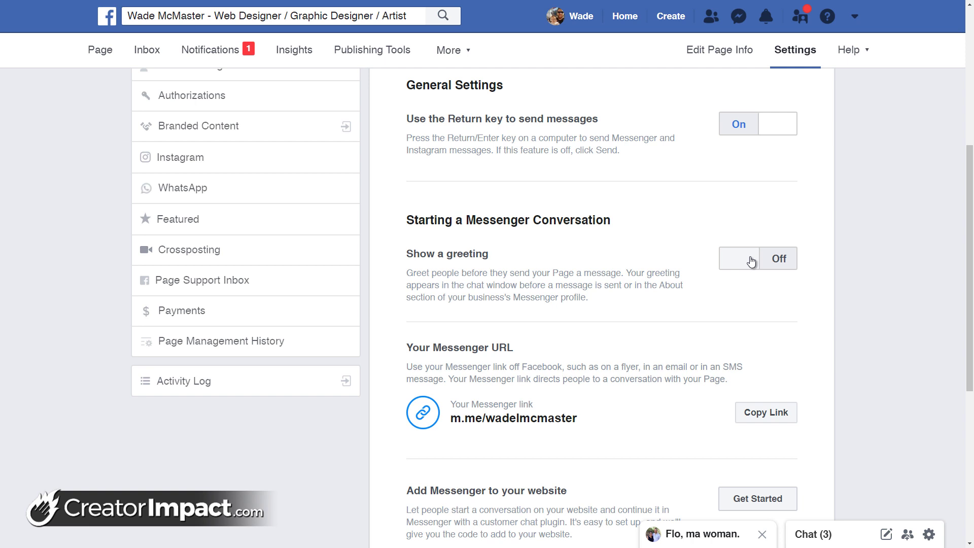
# Switch Show a greeting on and select the default greeting text in the editor
pyautogui.click(752, 262)
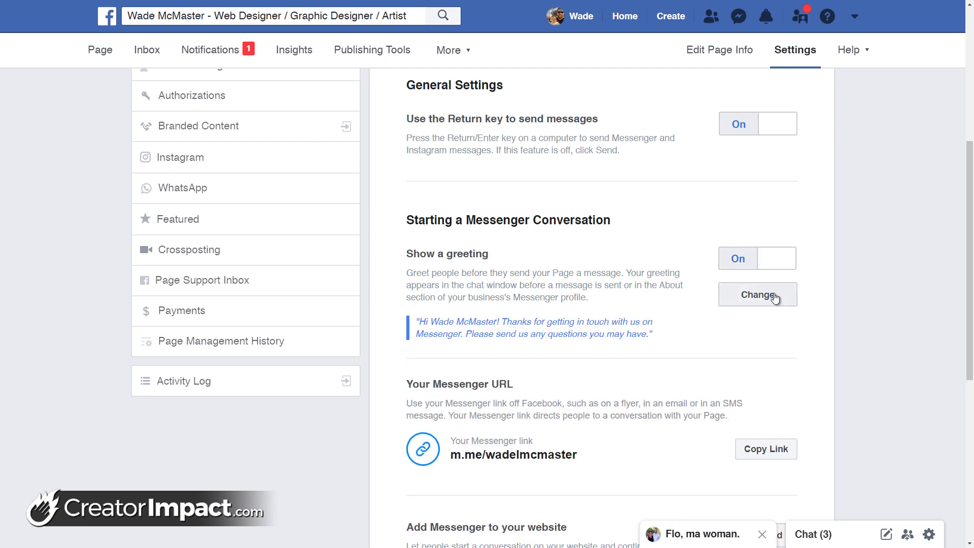
pyautogui.click(749, 295)
pyautogui.scroll(-6, 706, 291)
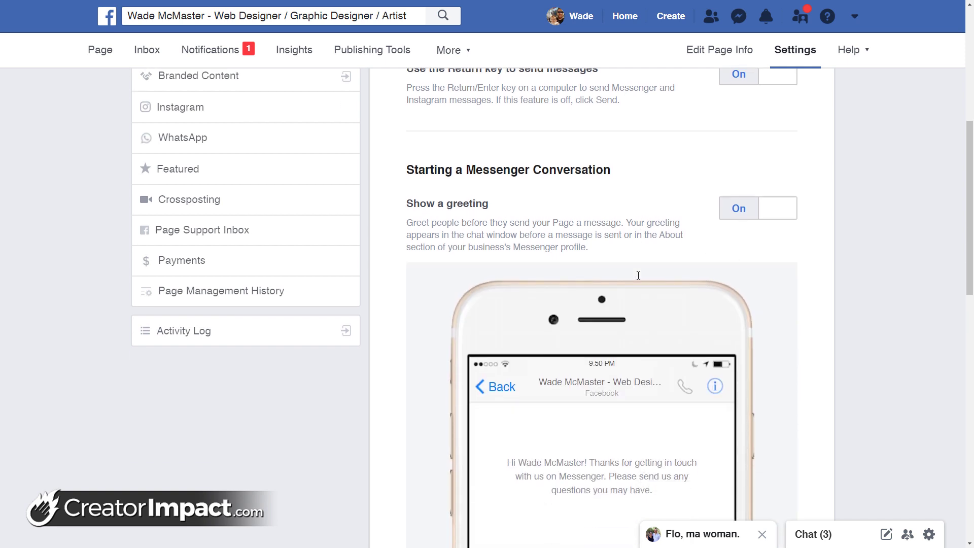
pyautogui.scroll(1, 649, 179)
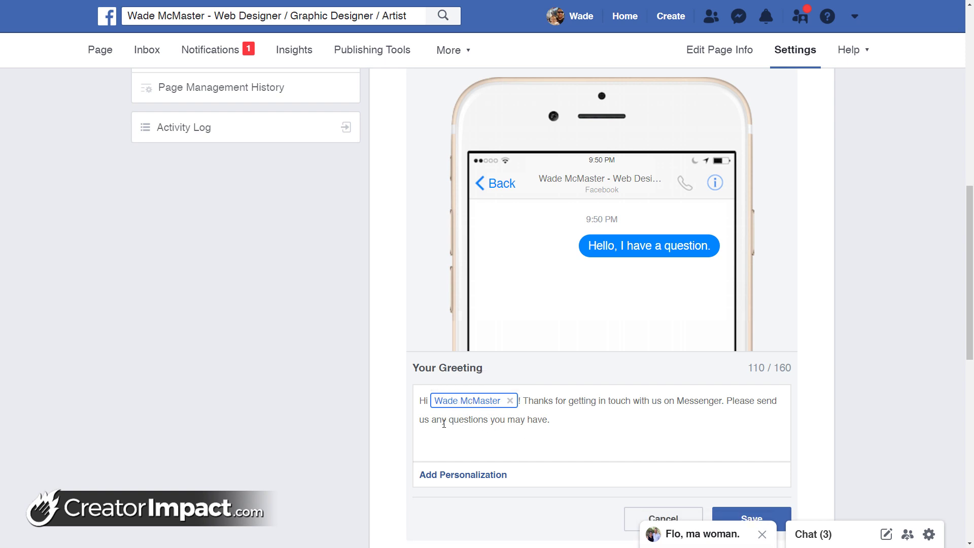
pyautogui.moveTo(550, 420); pyautogui.dragTo(526, 400)
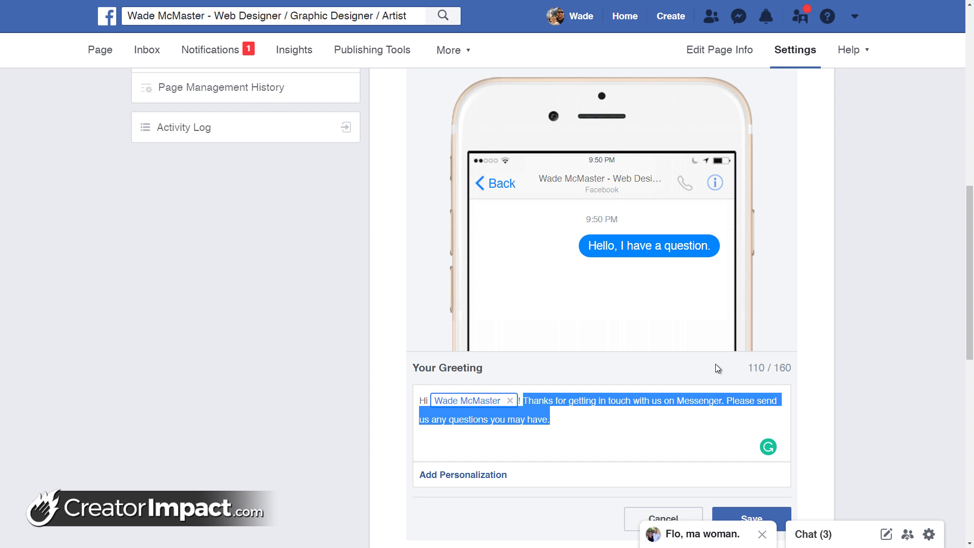
# Replace the default greeting with an offer of help and a note about the website, fixing typos
pyautogui.press('BackSpace')
pyautogui.write('Is there anyty')
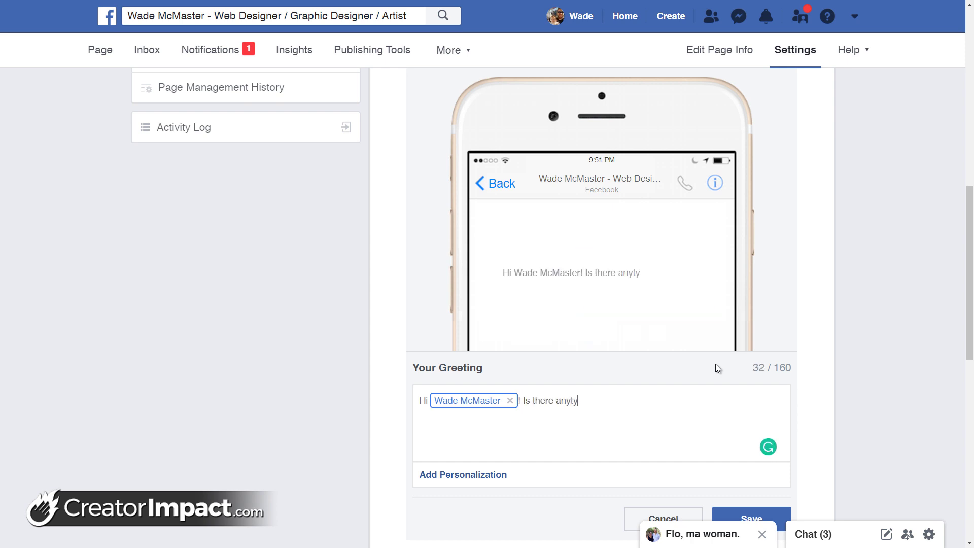
pyautogui.write('hing I can help y')
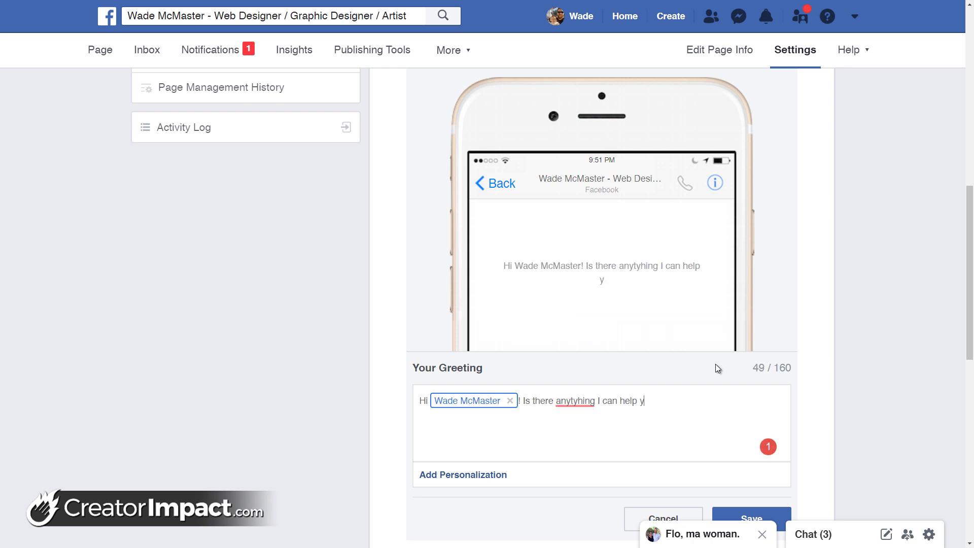
pyautogui.write('ou with today?')
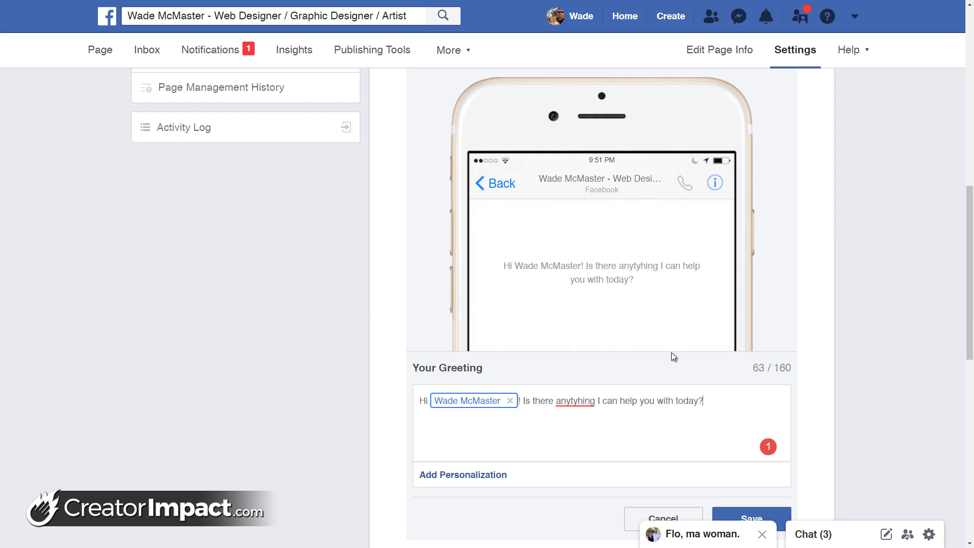
pyautogui.moveTo(575, 404)
pyautogui.click(584, 425)
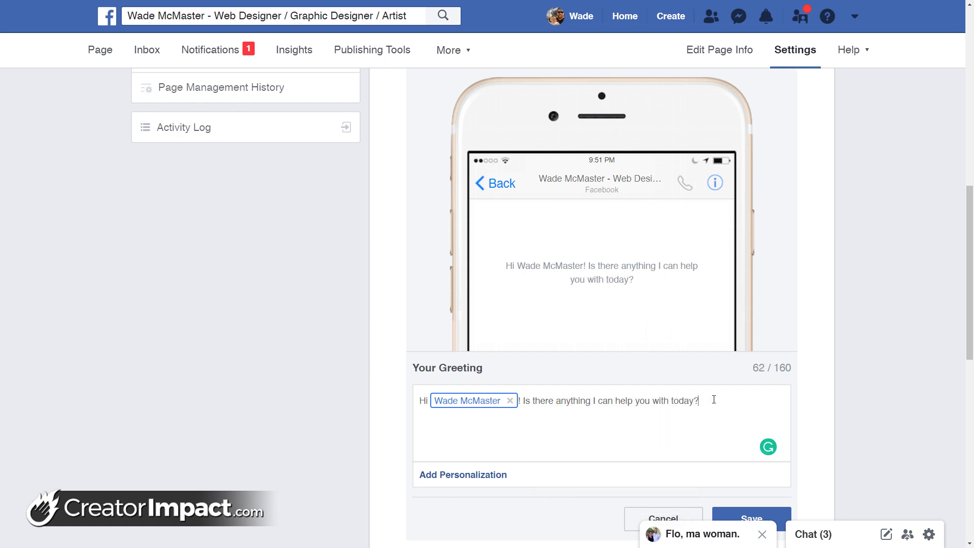
pyautogui.write('If you requ')
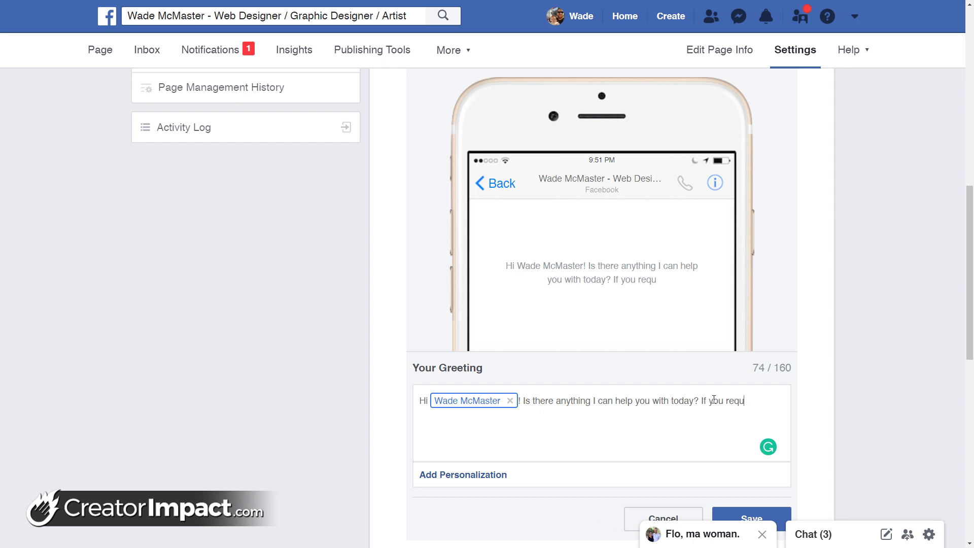
pyautogui.write('ire any ')
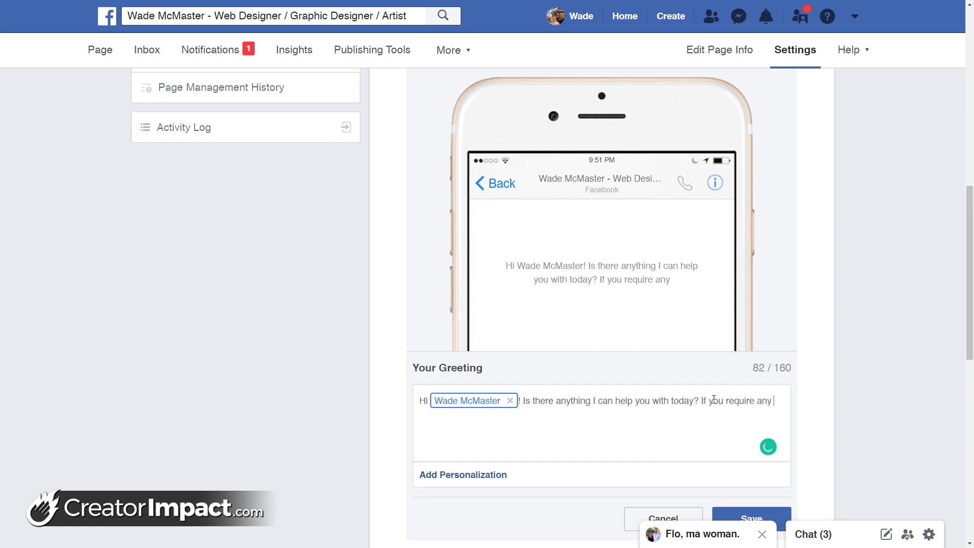
pyautogui.write('informat')
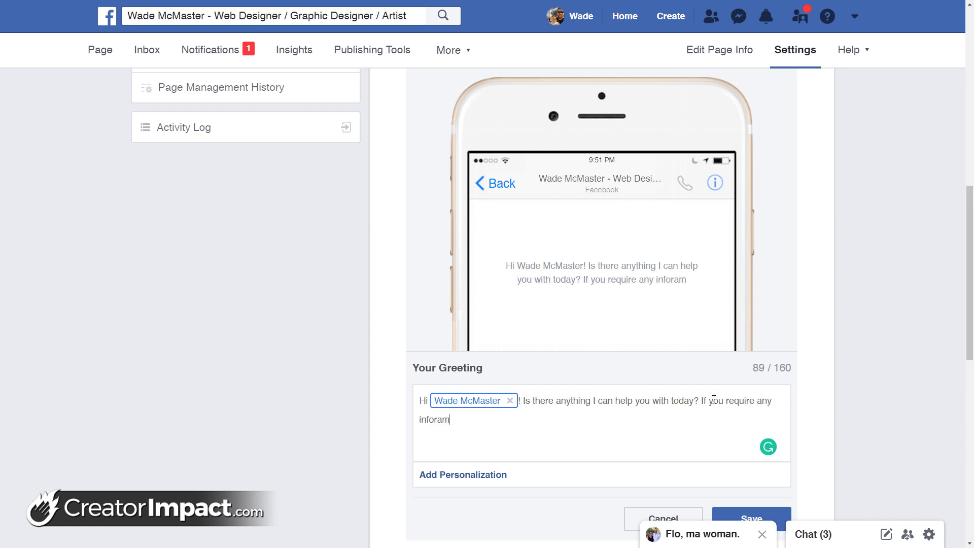
pyautogui.write('ion on m')
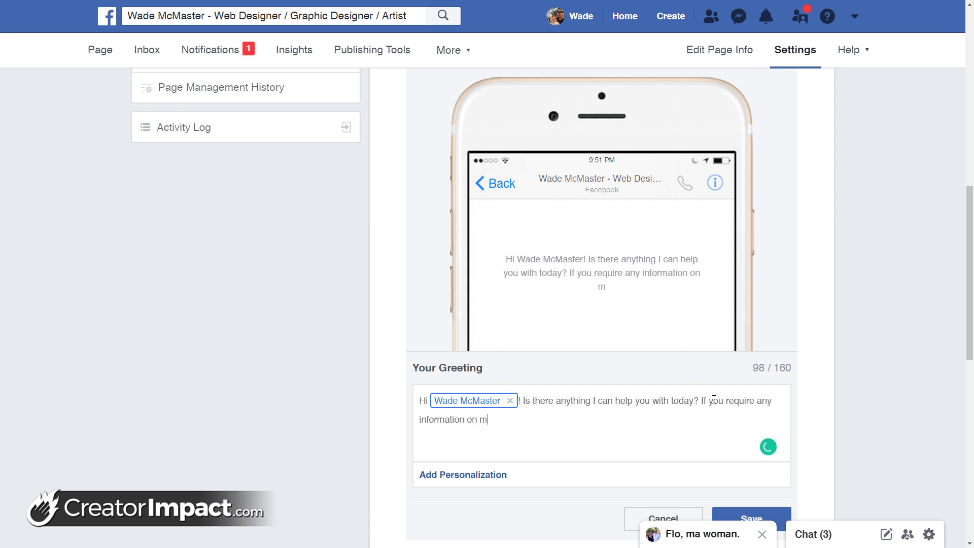
pyautogui.write('yservices, you a')
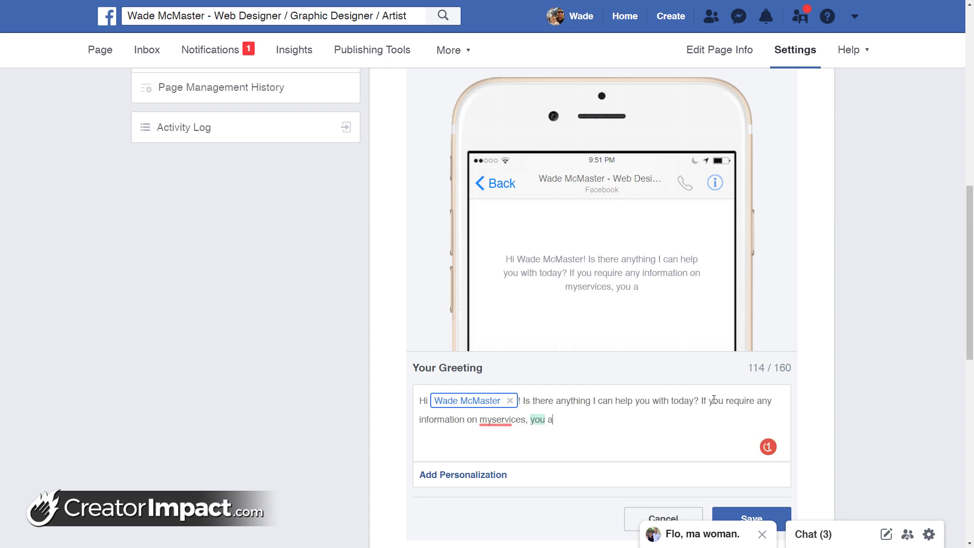
pyautogui.write('n also check out my website')
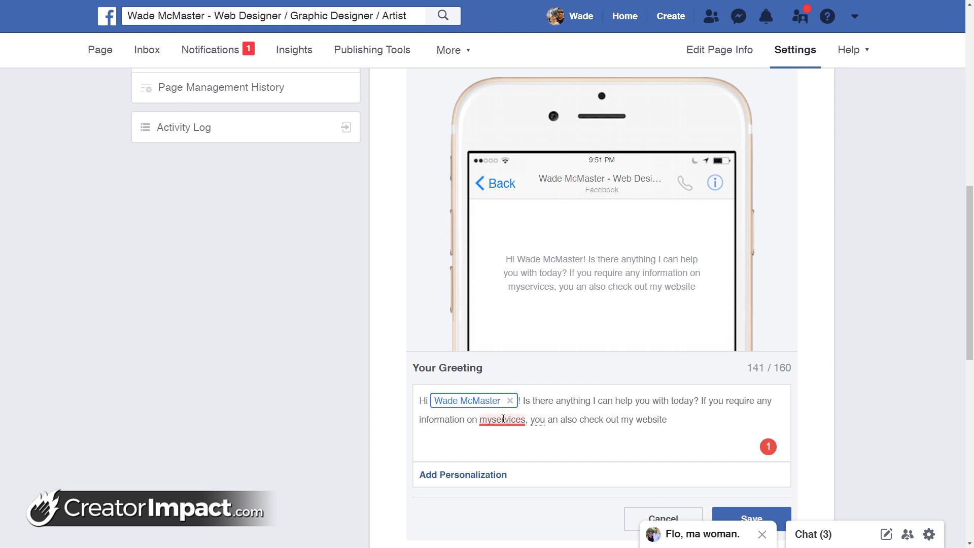
pyautogui.moveTo(502, 419)
pyautogui.click(518, 298)
pyautogui.moveTo(548, 421)
pyautogui.click(680, 420)
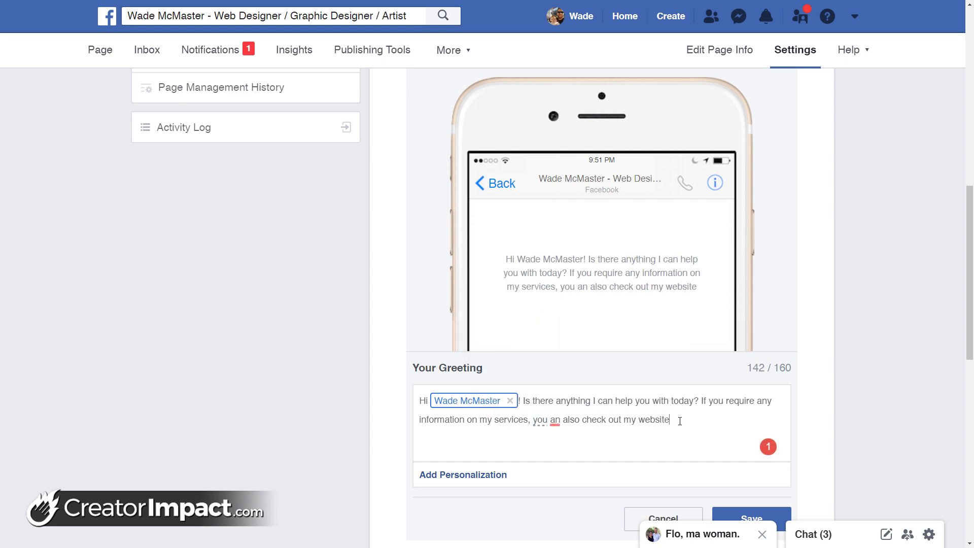
pyautogui.write('at Https:')
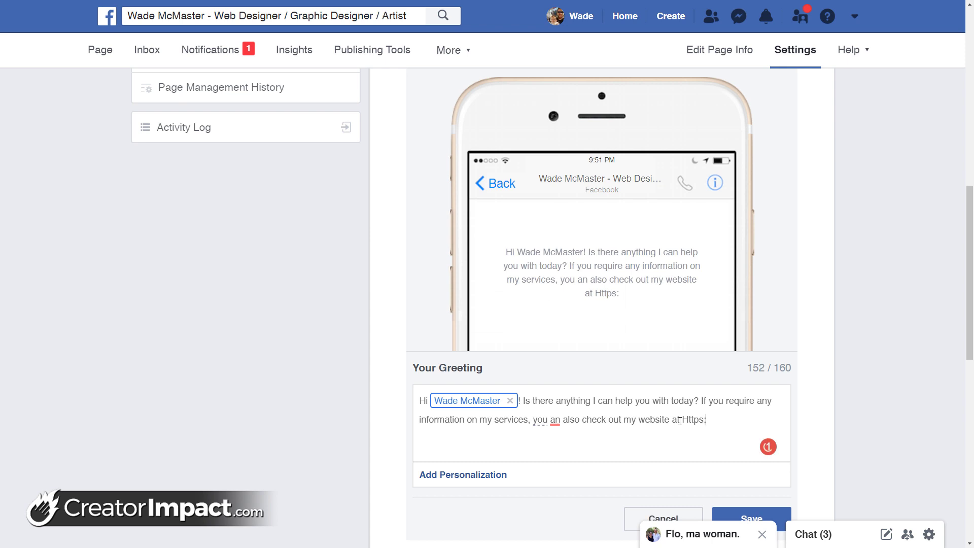
pyautogui.write('//wademc')
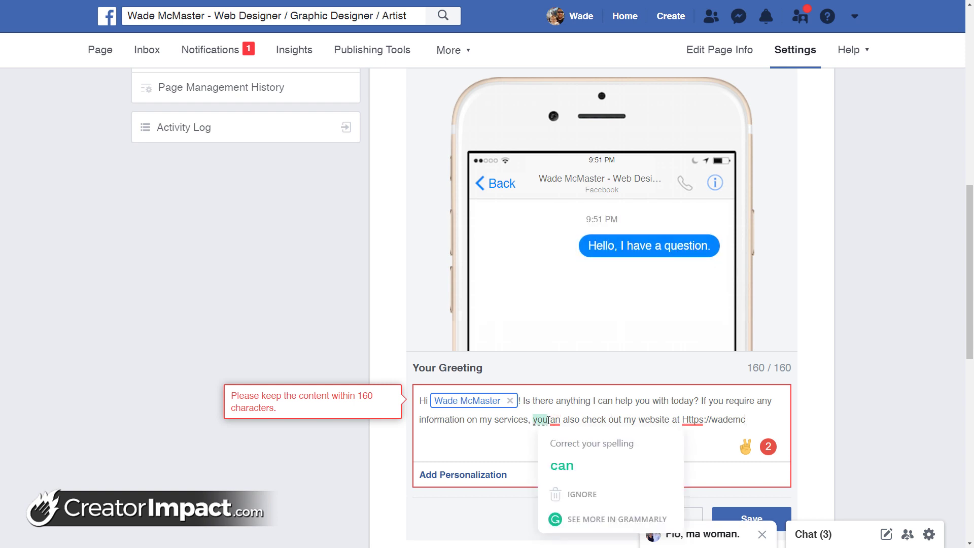
pyautogui.moveTo(556, 420)
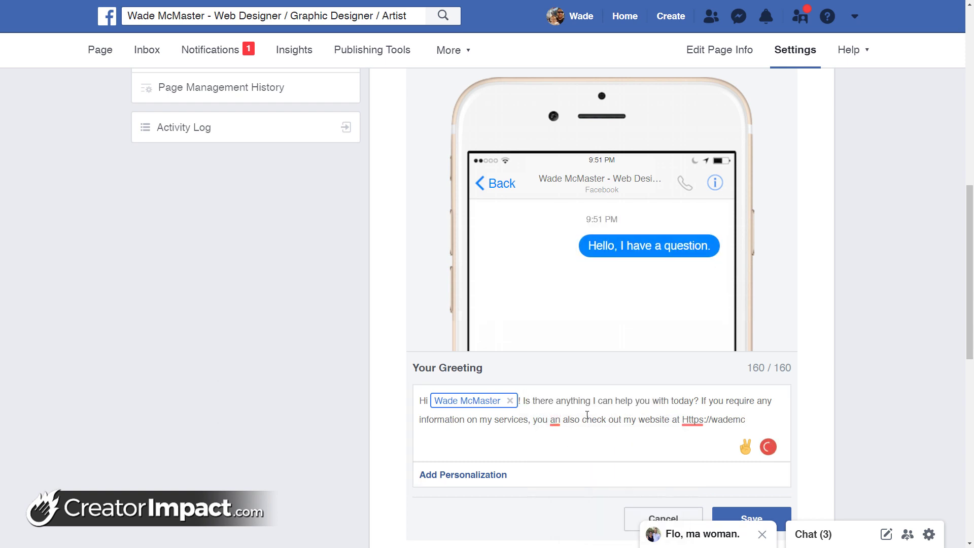
pyautogui.moveTo(746, 420); pyautogui.dragTo(671, 412)
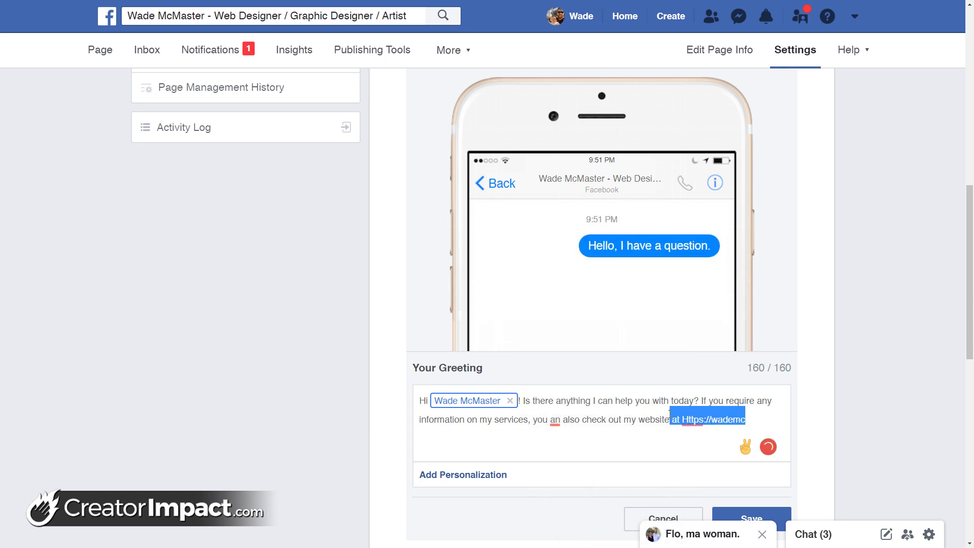
pyautogui.write('!')
pyautogui.press('BackSpace')
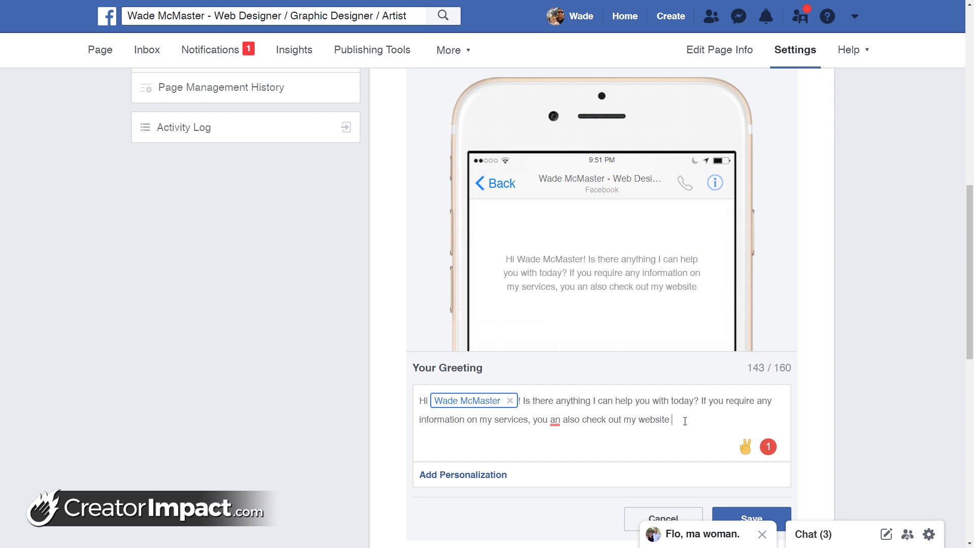
pyautogui.write('http://wmcm./')
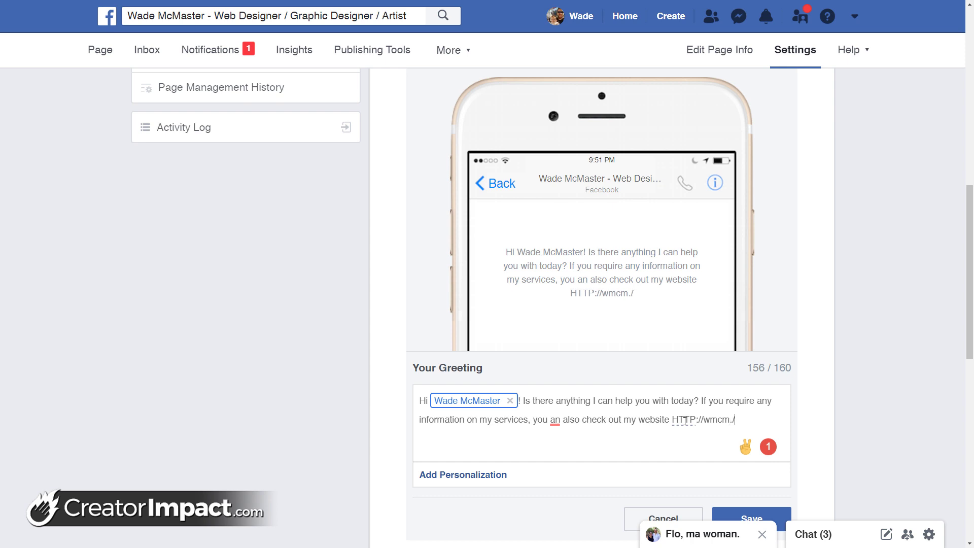
pyautogui.press('BackSpace')
pyautogui.write('com.a')
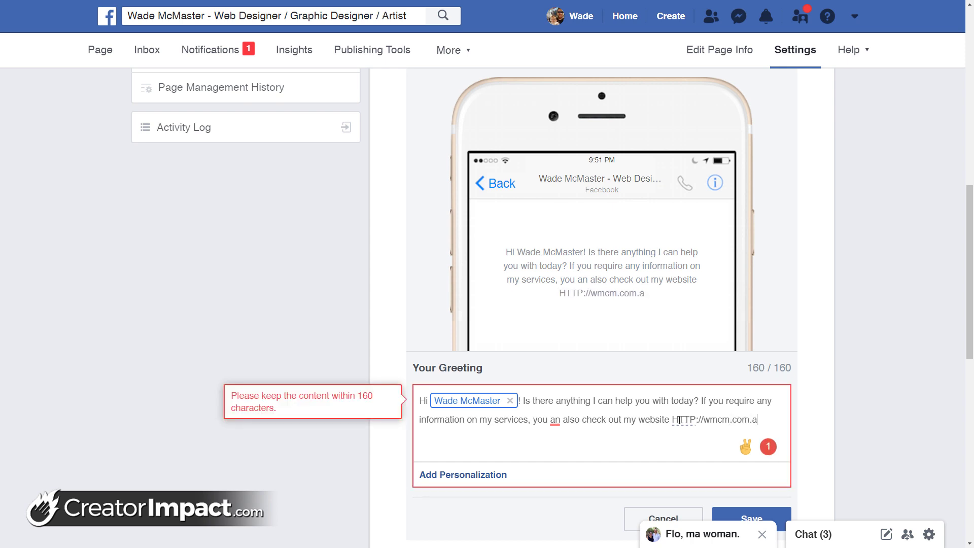
pyautogui.click(559, 419)
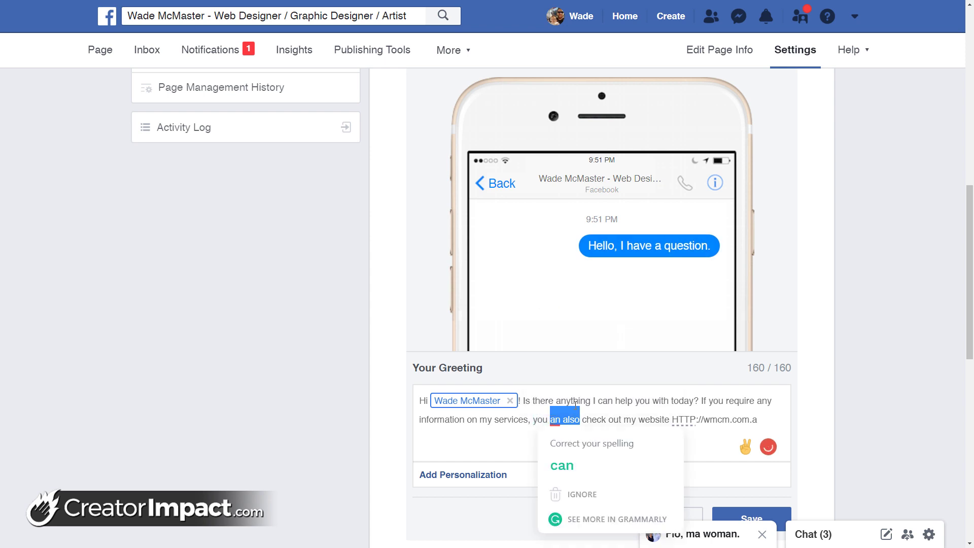
pyautogui.click(561, 464)
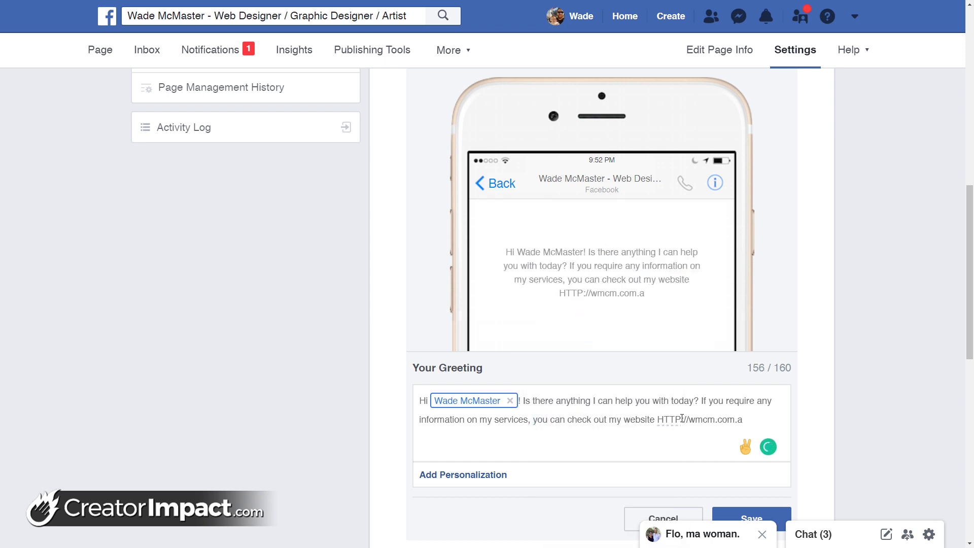
pyautogui.click(659, 419)
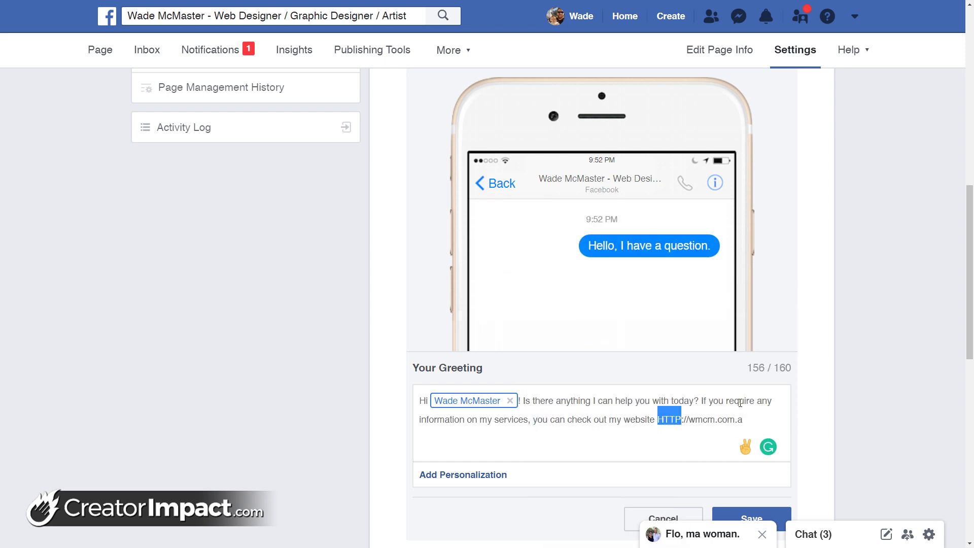
pyautogui.write('http')
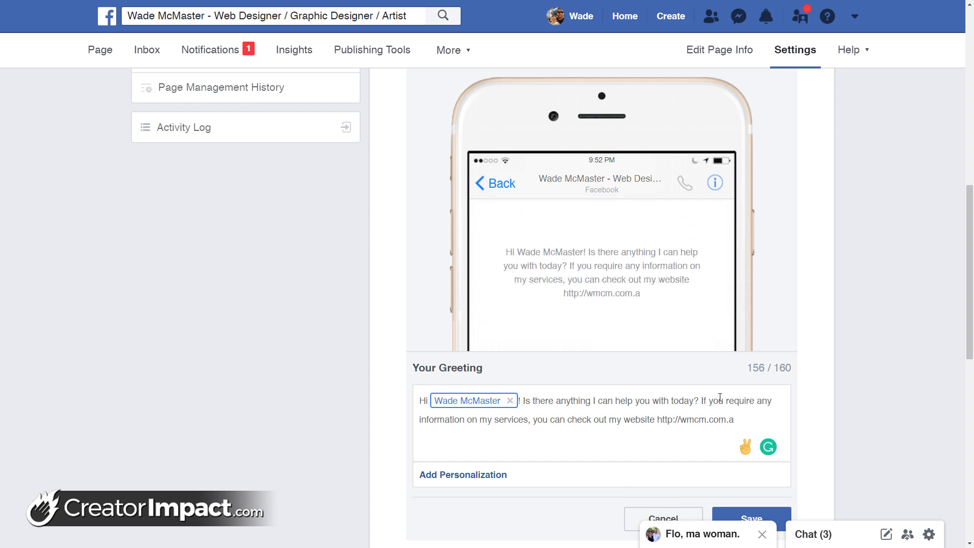
pyautogui.write('u')
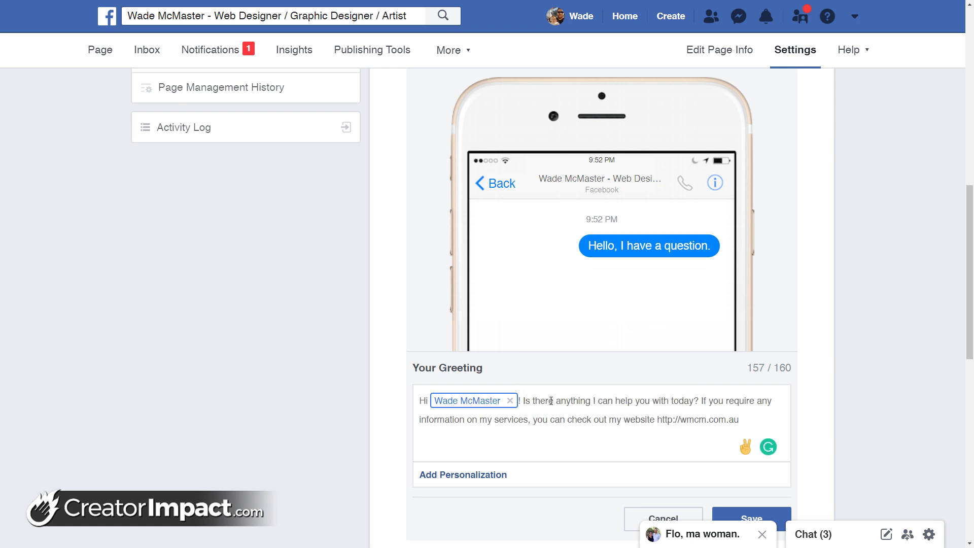
# Replace the website sentence with 'in regards to Web Design or Graphic Design? Please ask below!'
pyautogui.moveTo(739, 420); pyautogui.dragTo(702, 397)
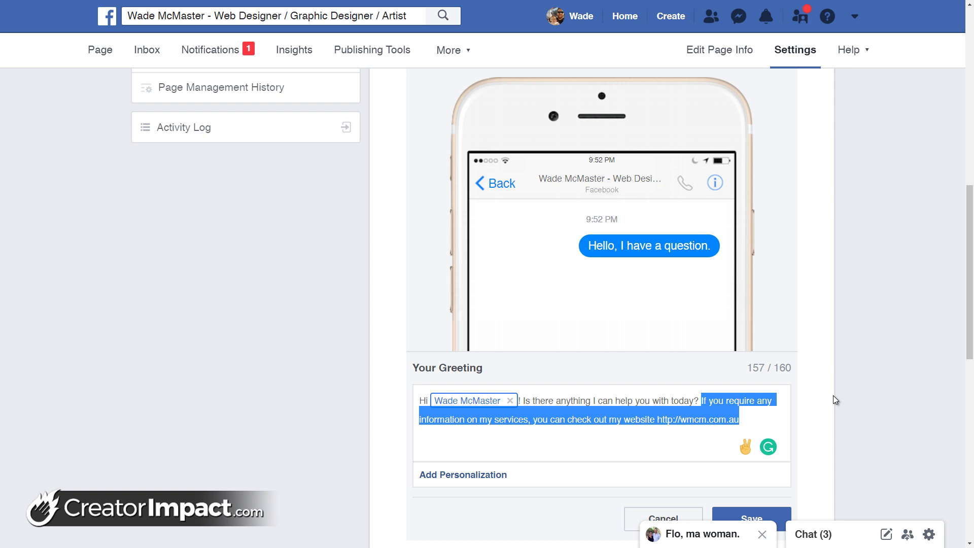
pyautogui.press('BackSpace')
pyautogui.press('BackSpace')
pyautogui.write('in regards to ')
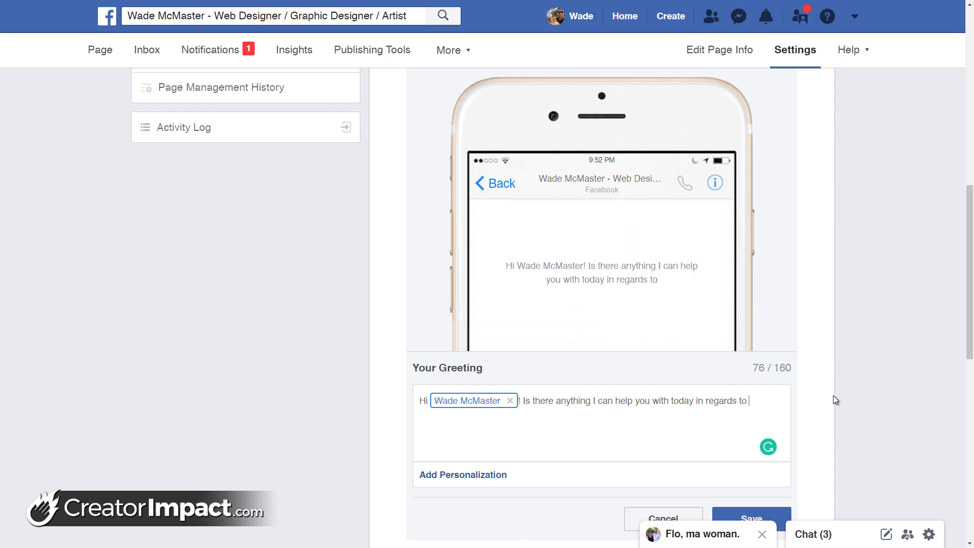
pyautogui.write('Web Design or ')
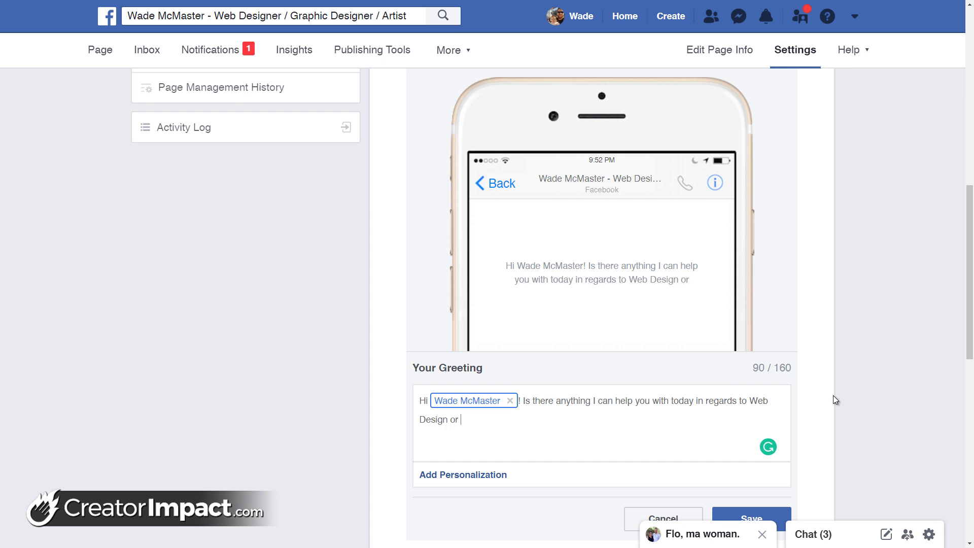
pyautogui.write('Graphic Design?')
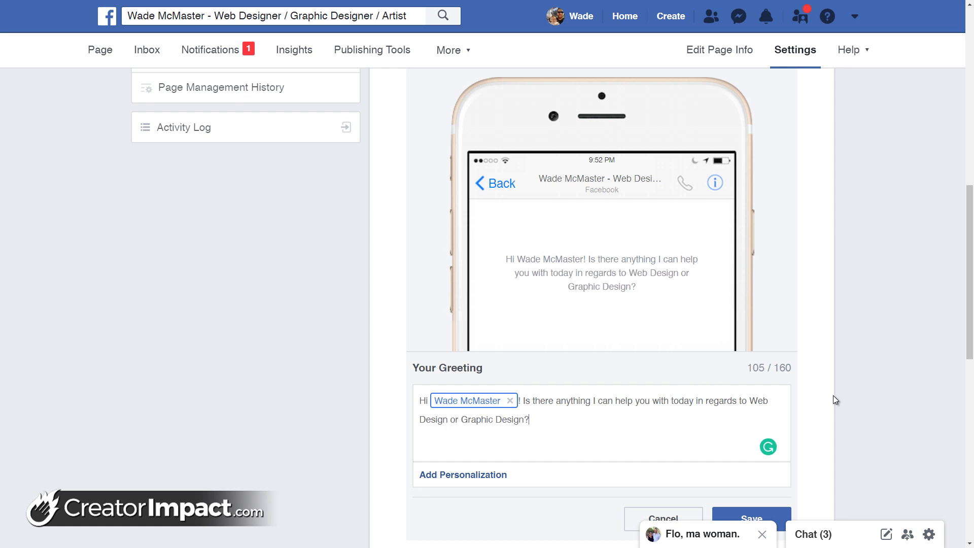
pyautogui.write('  Please ask ')
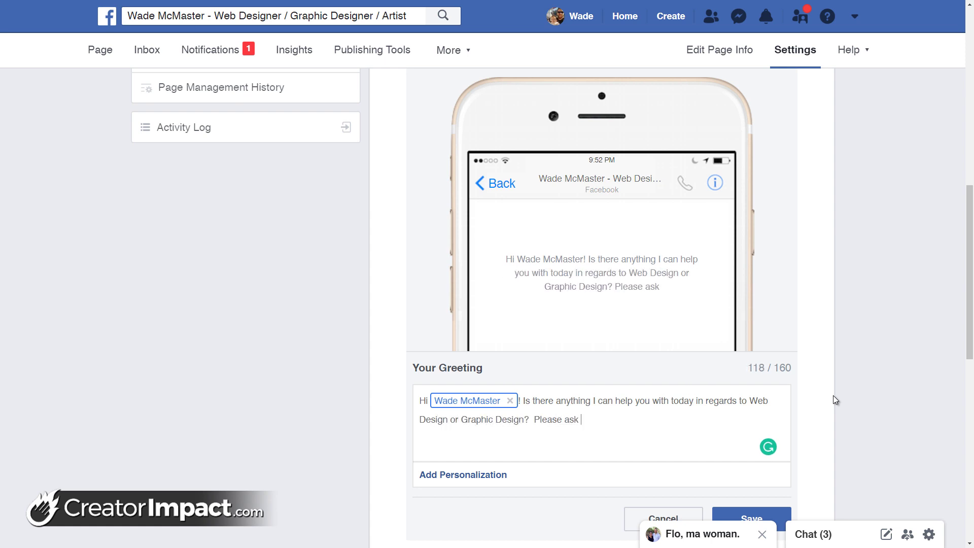
pyautogui.write('below!')
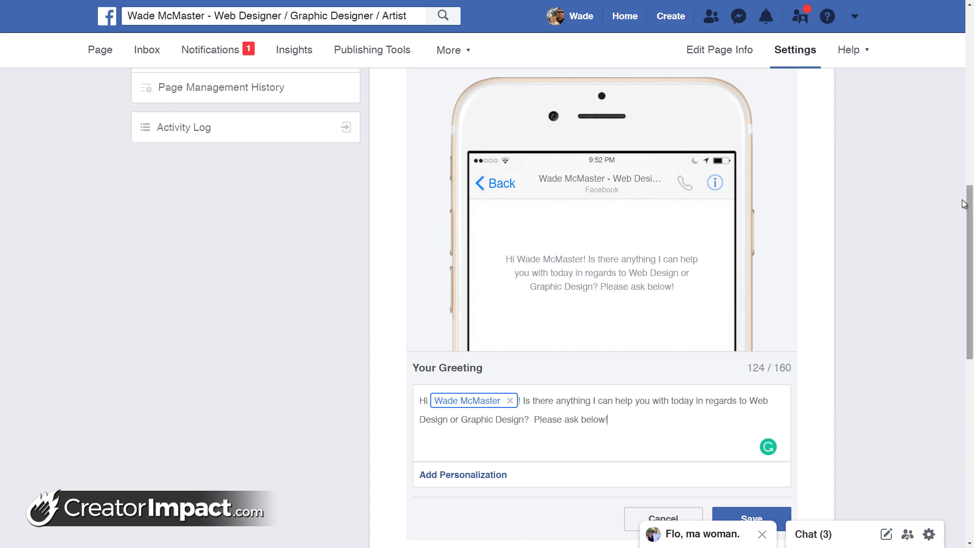
pyautogui.scroll(-10, 689, 245)
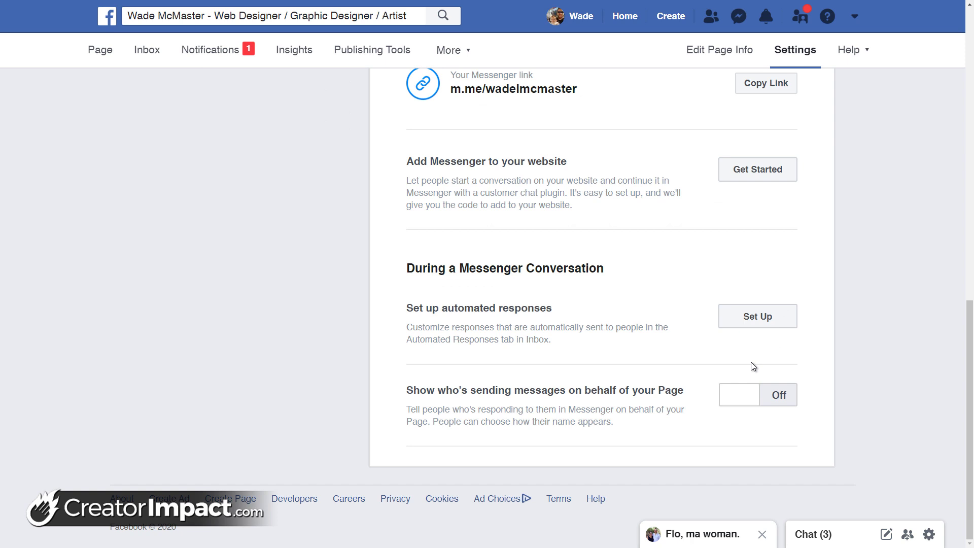
pyautogui.scroll(3, 701, 315)
pyautogui.scroll(2, 700, 317)
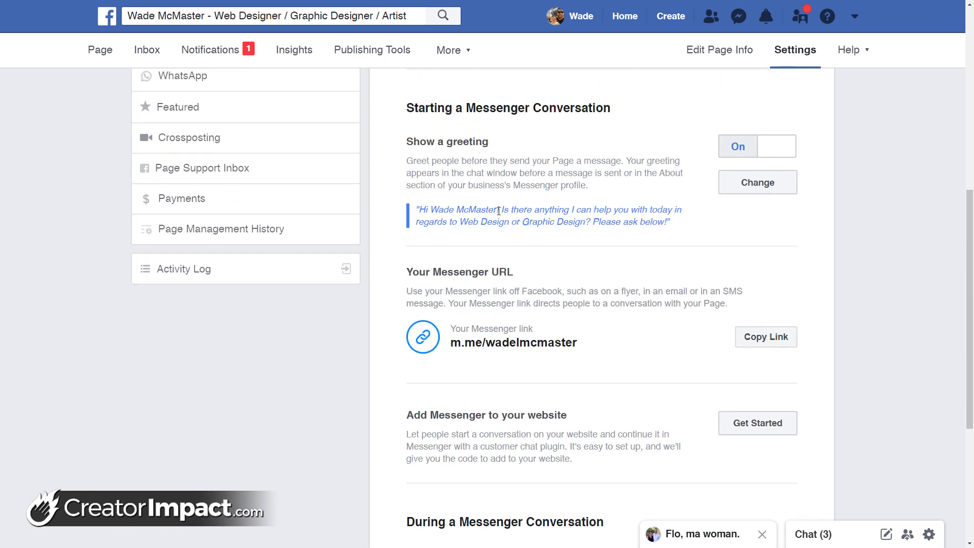
pyautogui.moveTo(463, 209); pyautogui.dragTo(653, 223)
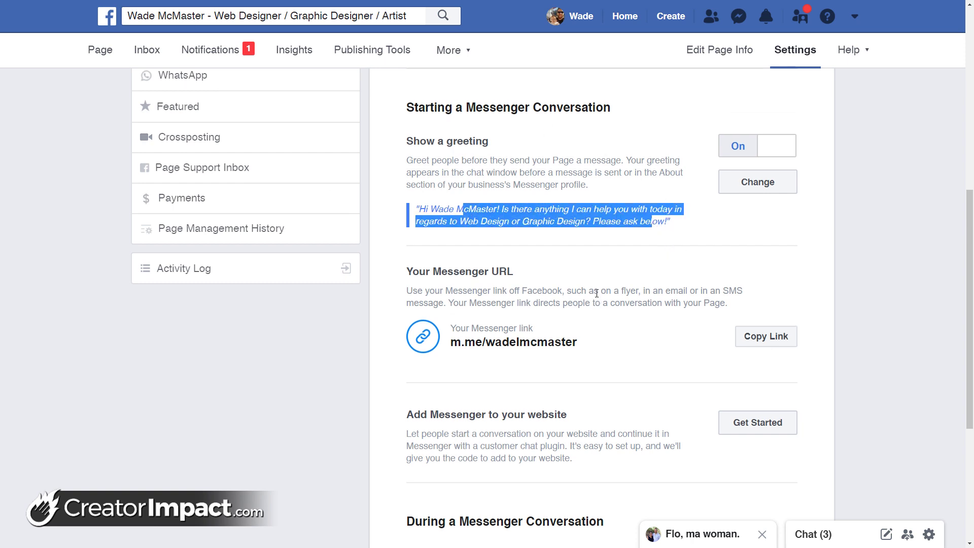
pyautogui.scroll(-1, 596, 293)
pyautogui.scroll(-2, 593, 287)
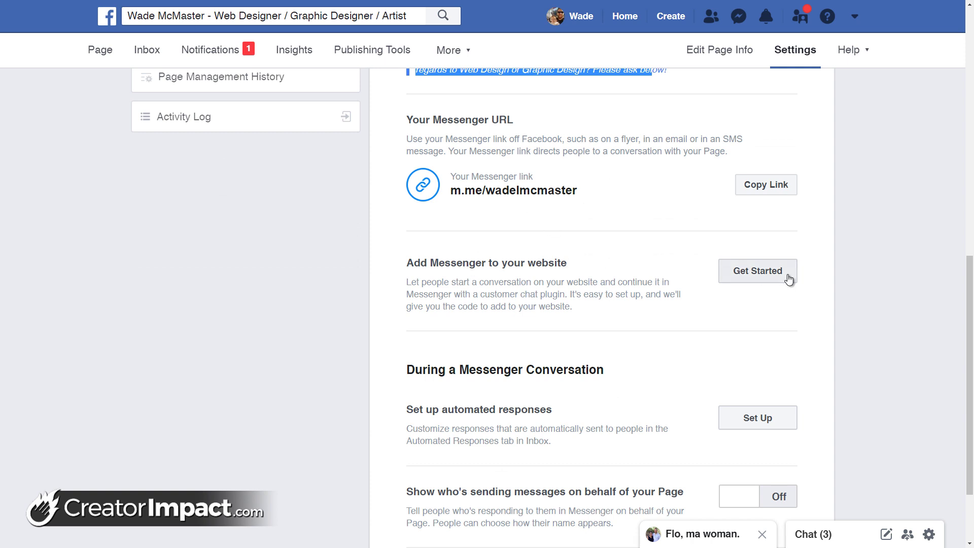
pyautogui.scroll(-2, 706, 270)
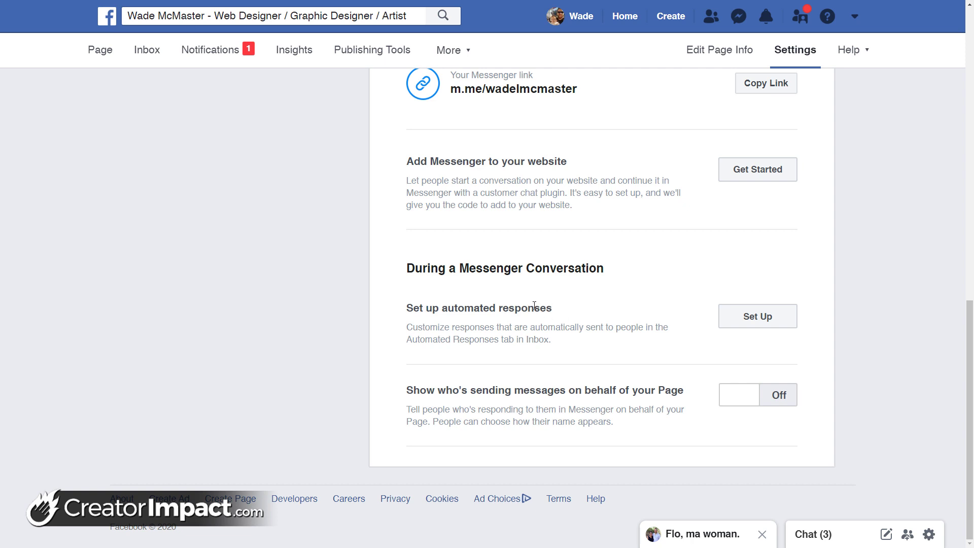
# Open the automated responses setup and start editing the Away Message
pyautogui.click(755, 323)
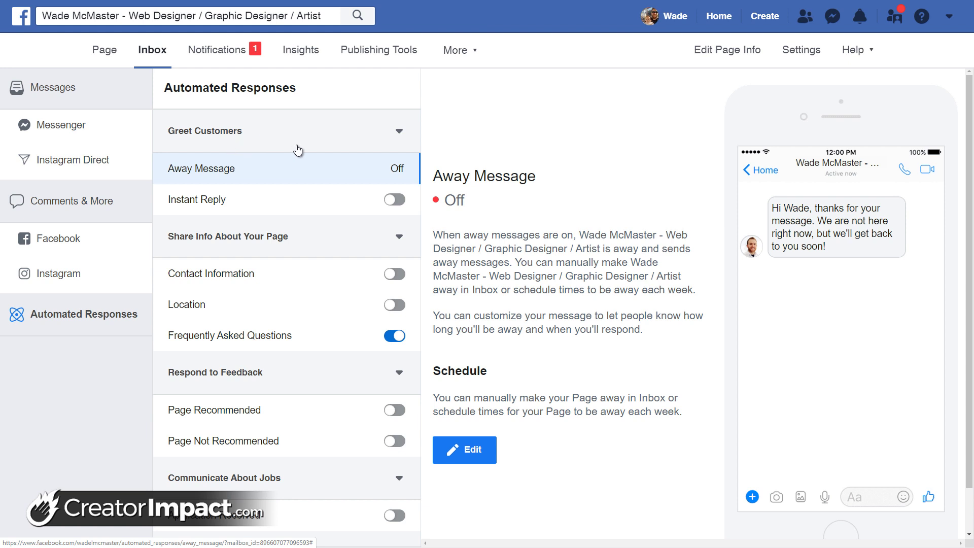
pyautogui.scroll(-2, 290, 159)
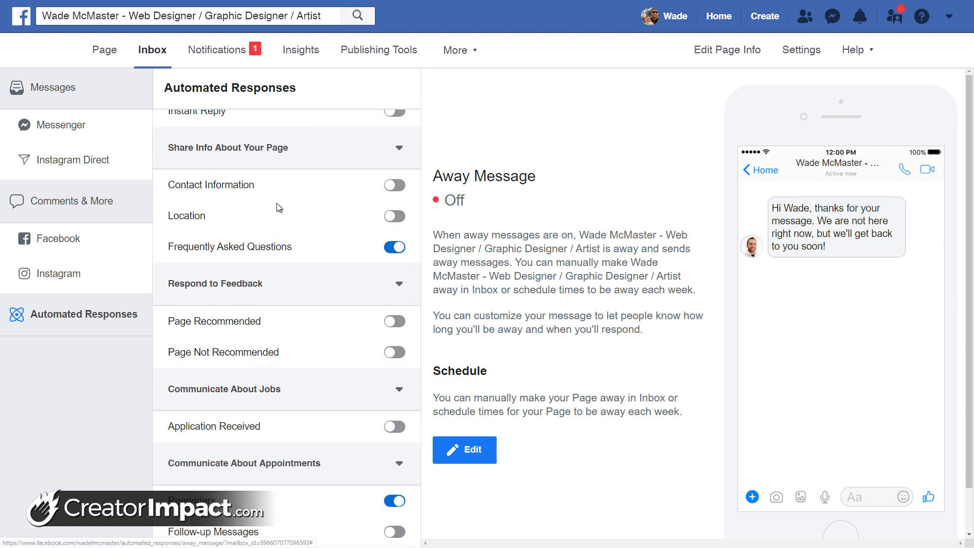
pyautogui.scroll(2, 278, 189)
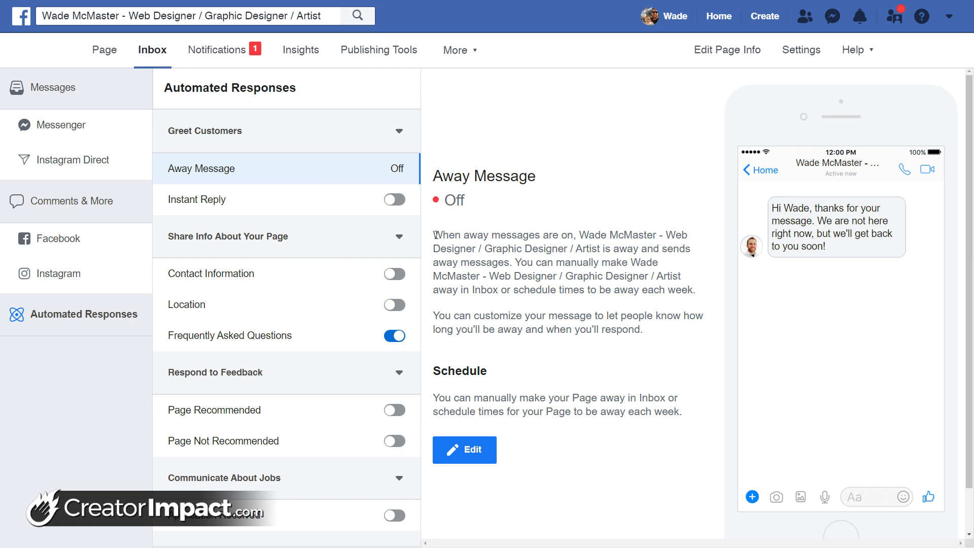
pyautogui.moveTo(433, 235); pyautogui.dragTo(544, 234)
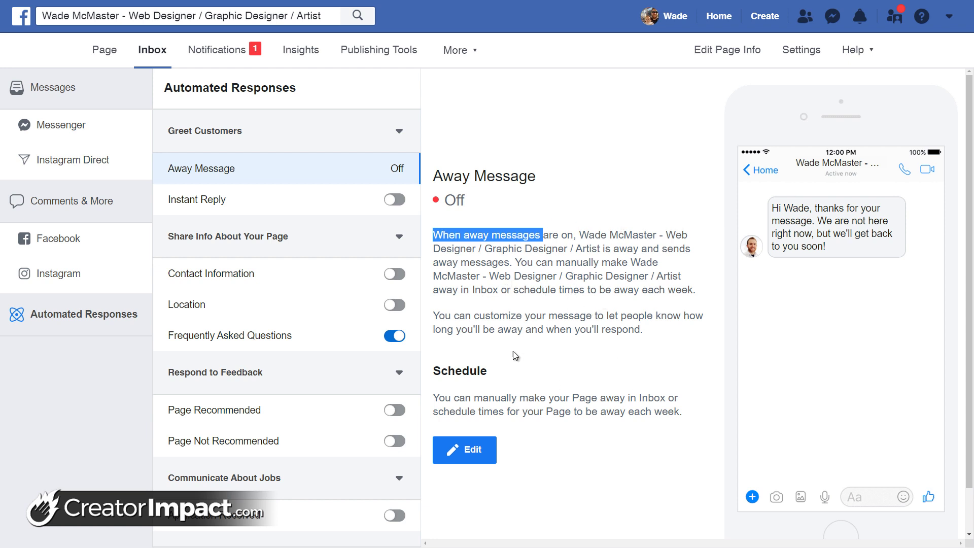
pyautogui.click(466, 450)
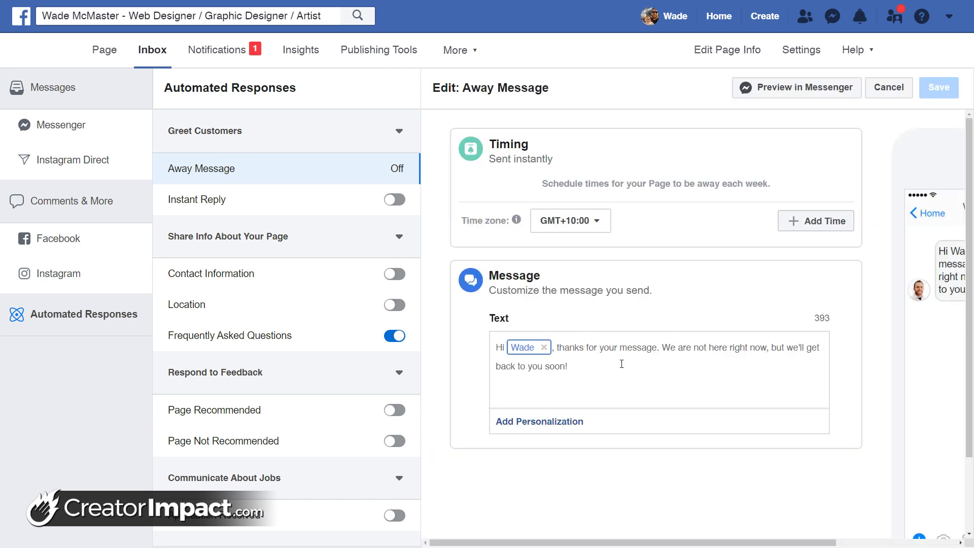
# Reword the away message to say you're unavailable outside Monday - Friday business hours
pyautogui.click(611, 376)
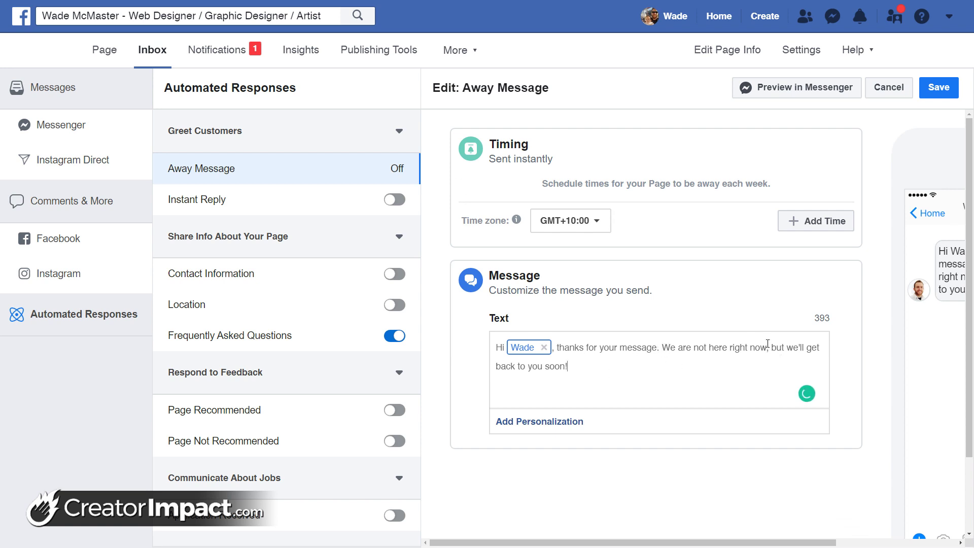
pyautogui.keyDown('shift'); pyautogui.click(682, 373); pyautogui.keyUp('shift')
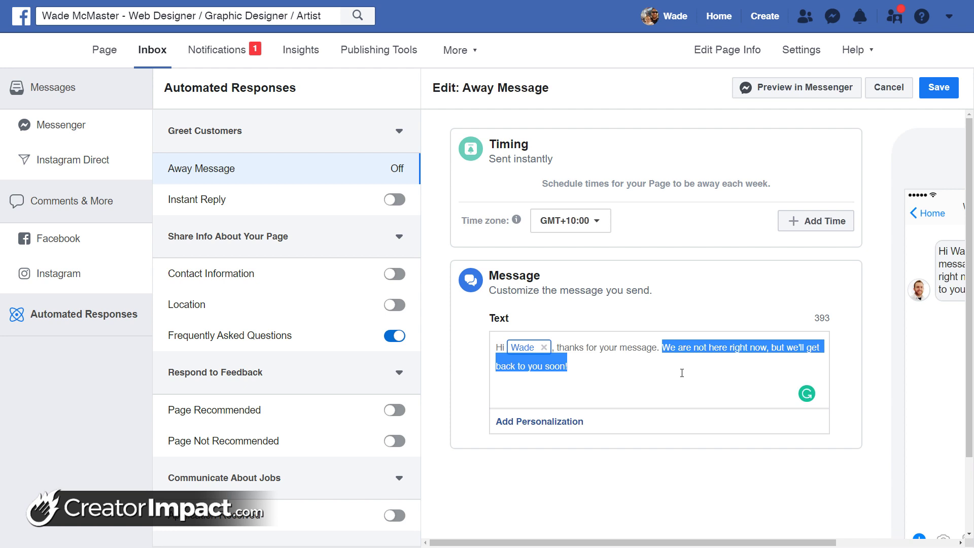
pyautogui.write("I'm not curr")
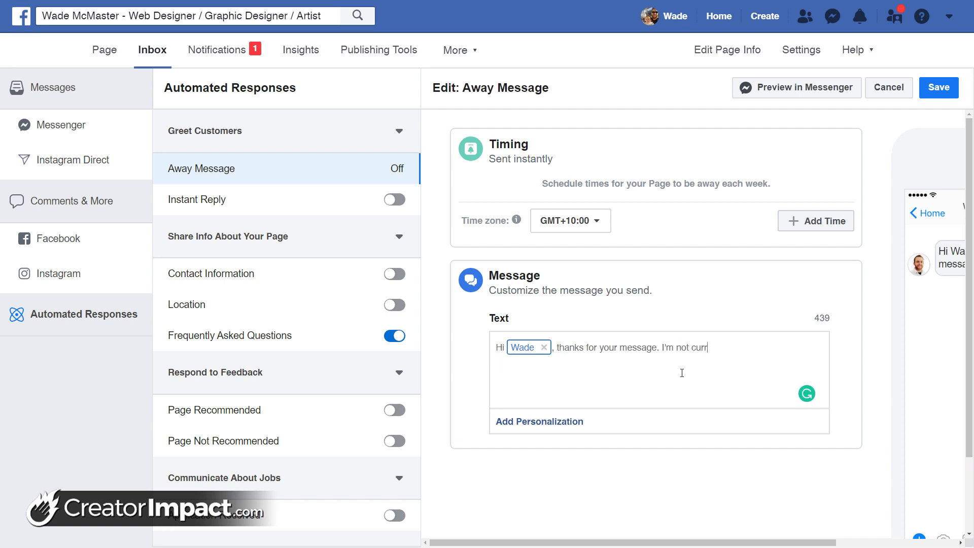
pyautogui.write('ently availa')
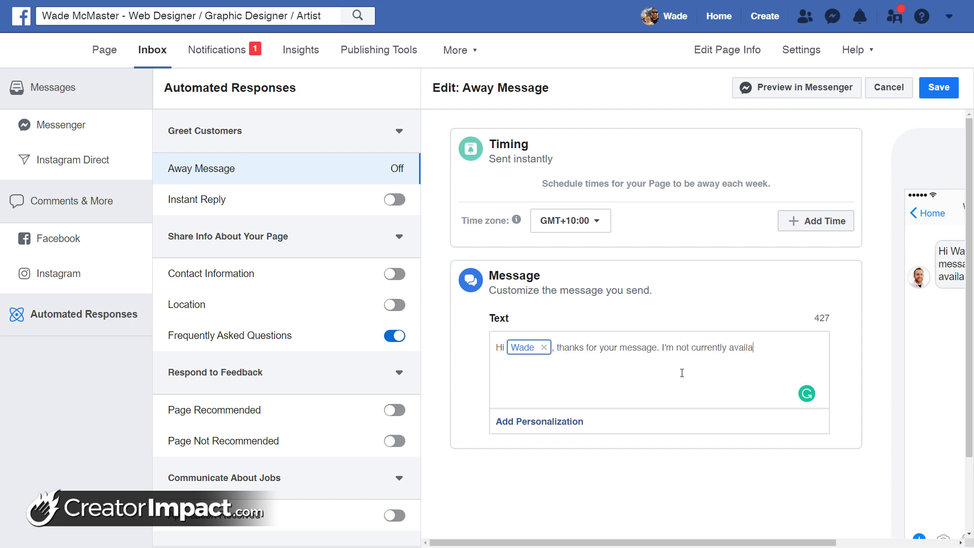
pyautogui.write('ble (this is an automated message)< we op')
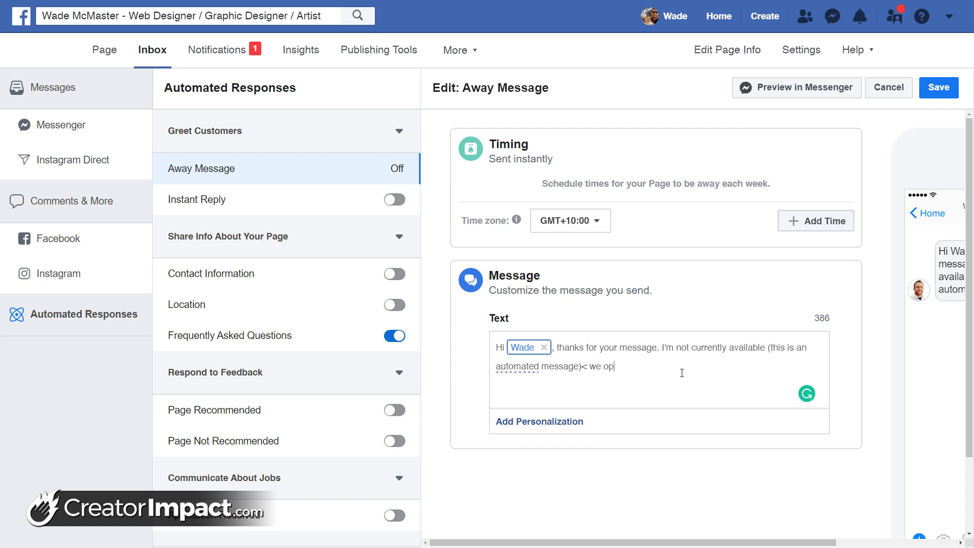
pyautogui.write('en')
pyautogui.press('BackSpace')
pyautogui.press('BackSpace')
pyautogui.press('BackSpace')
pyautogui.press('BackSpace')
pyautogui.press('BackSpace')
pyautogui.press('BackSpace')
pyautogui.press('BackSpace')
pyautogui.press('BackSpace')
pyautogui.write('I operate within business hours Mon')
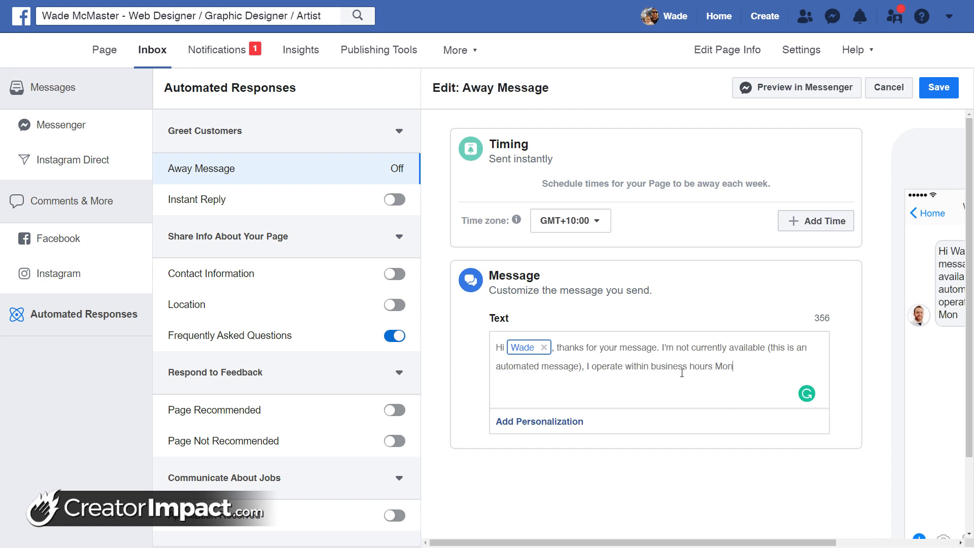
pyautogui.write('day - fr')
pyautogui.press('BackSpace')
pyautogui.press('BackSpace')
pyautogui.write('Friday. I will respond as soon as possible!')
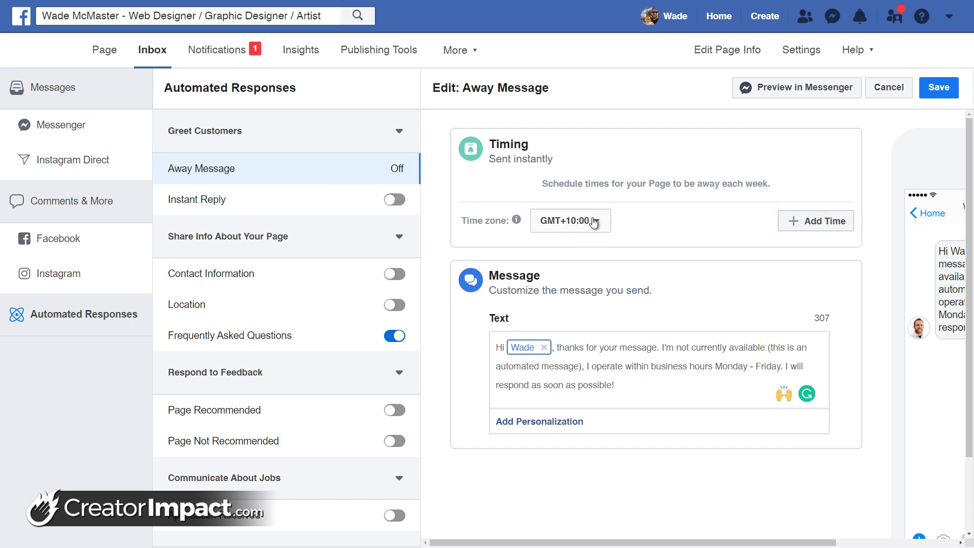
# Set the away message time zone to GMT+10:00 Australia/Brisbane
pyautogui.click(593, 222)
pyautogui.write('Brisbane')
pyautogui.click(547, 269)
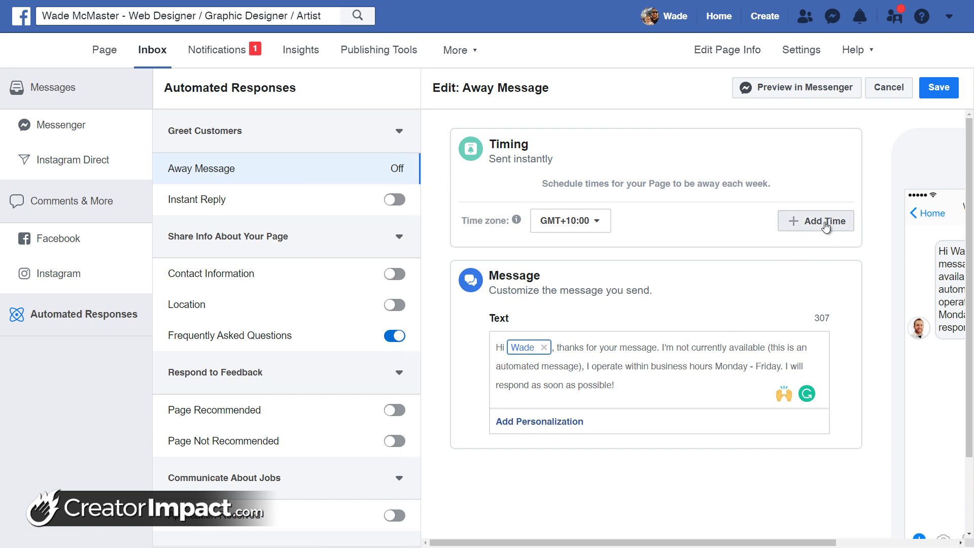
pyautogui.hotkey('ctrl', '0')
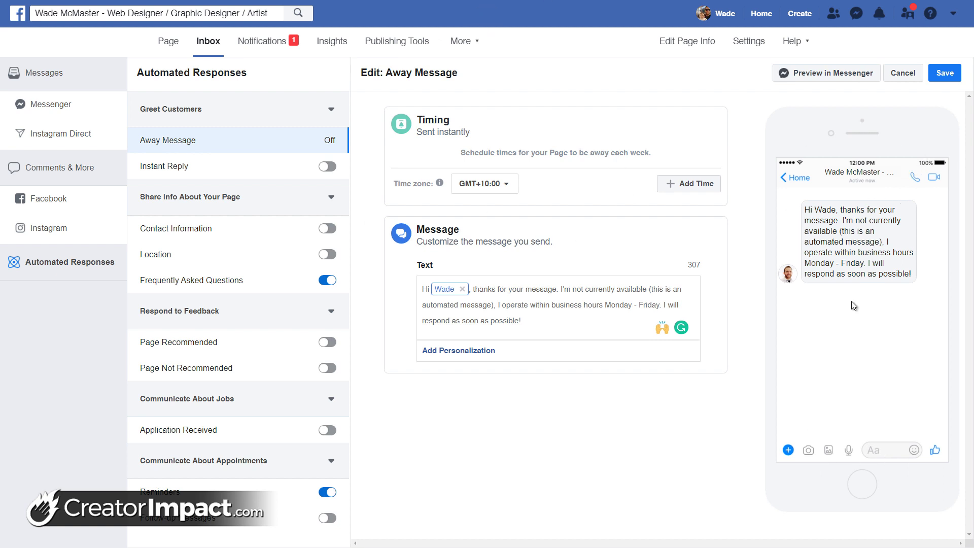
# Add an away time slot covering Monday and Friday
pyautogui.click(683, 186)
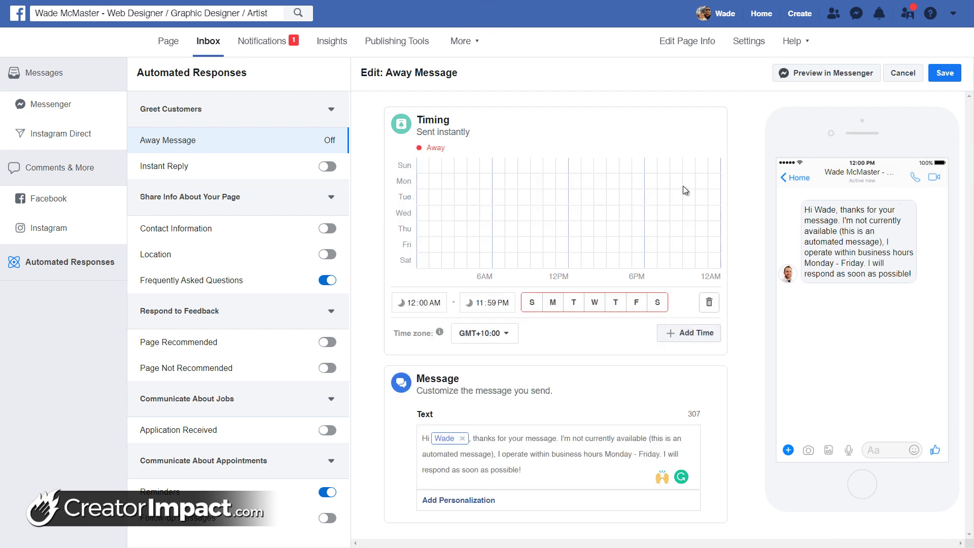
pyautogui.click(553, 303)
pyautogui.click(637, 303)
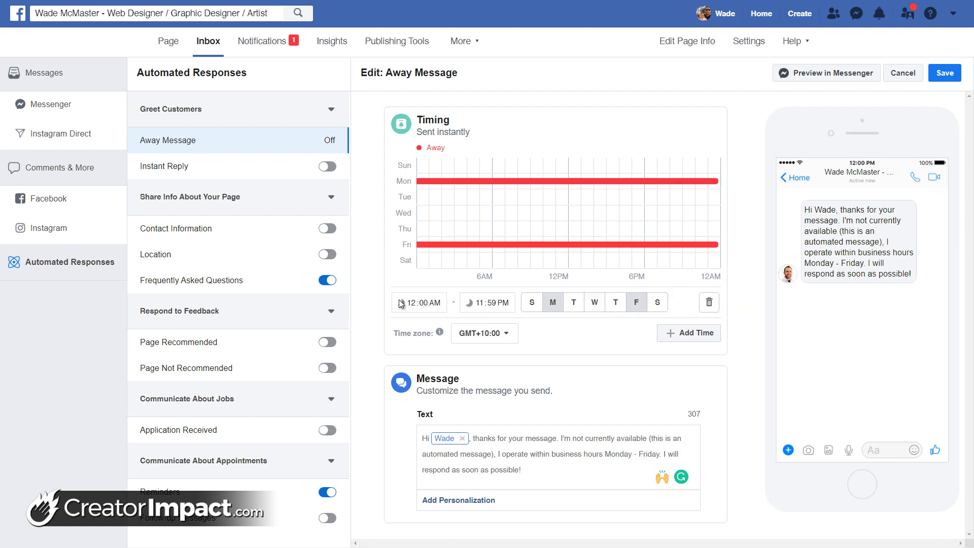
# Set that slot's start time to 5:00 PM and add a second time slot
pyautogui.write('4')
pyautogui.click(414, 303)
pyautogui.write('4')
pyautogui.click(426, 303)
pyautogui.write('40')
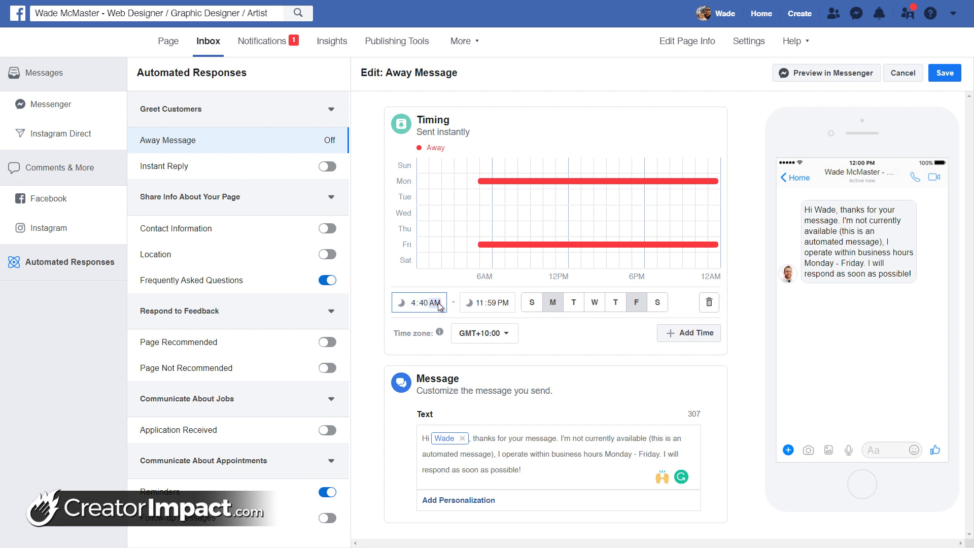
pyautogui.click(421, 304)
pyautogui.write('5')
pyautogui.click(424, 304)
pyautogui.write('00p')
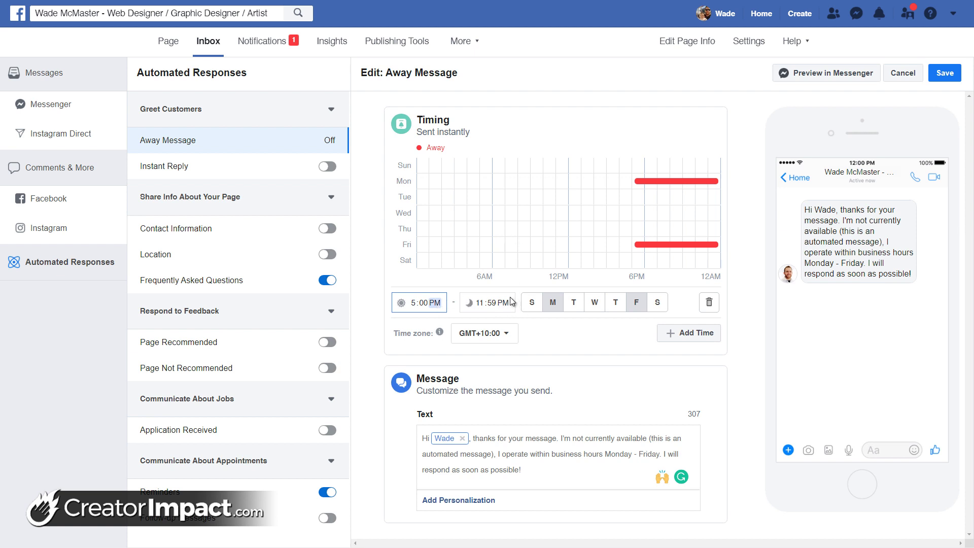
pyautogui.click(691, 333)
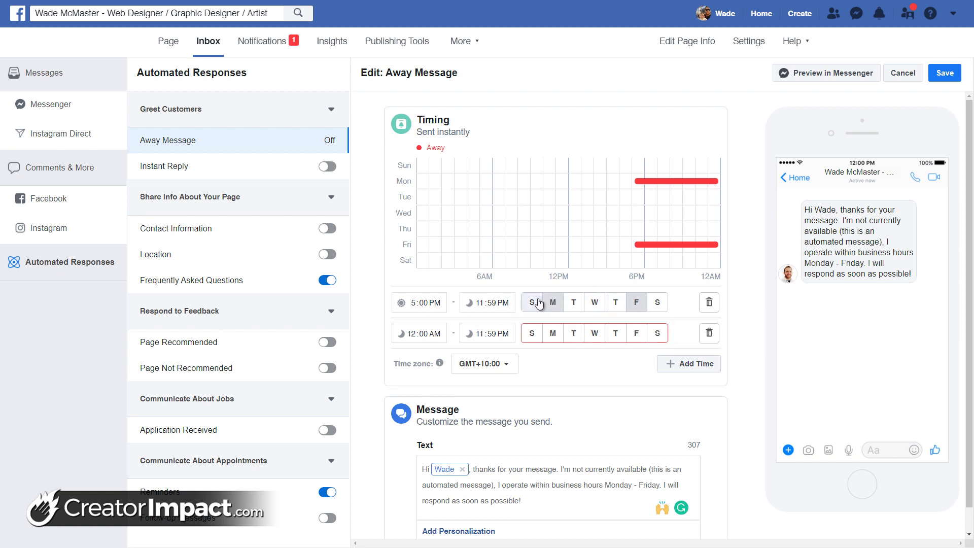
# Add Tuesday, Wednesday and Thursday to the 5:00 PM–11:59 PM slot
pyautogui.click(574, 303)
pyautogui.click(595, 303)
pyautogui.click(615, 303)
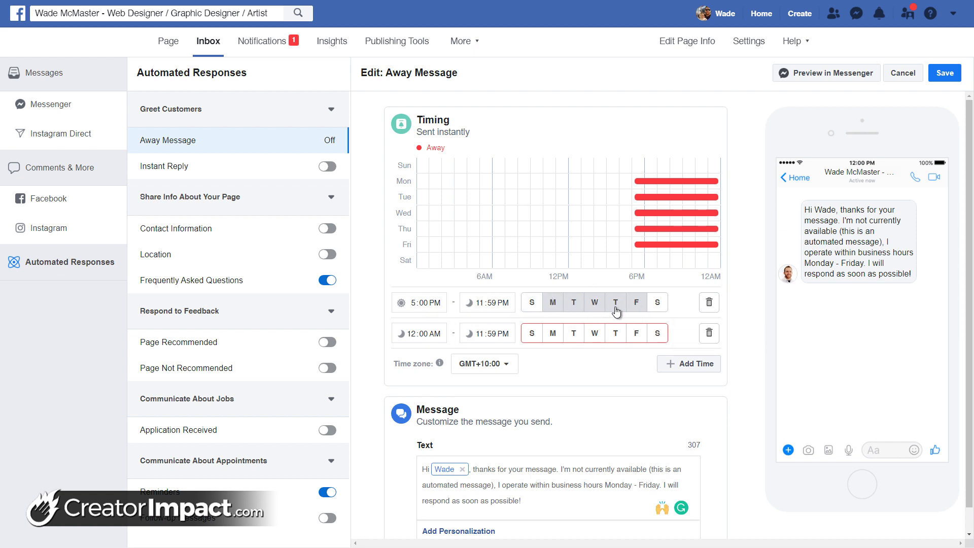
# Make the second slot run Monday–Friday from 12:00 AM to 8:59 AM
pyautogui.click(553, 333)
pyautogui.click(573, 334)
pyautogui.click(595, 334)
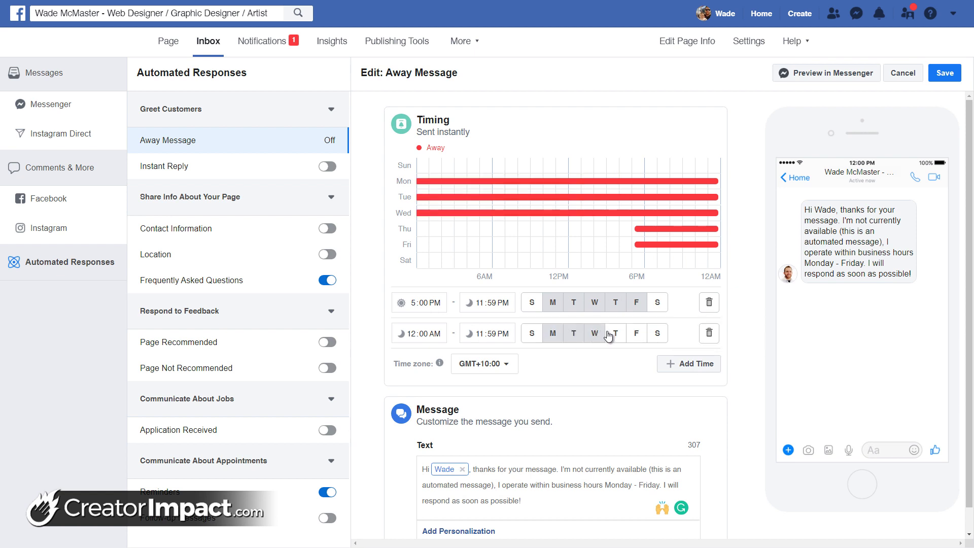
pyautogui.click(615, 333)
pyautogui.click(637, 334)
pyautogui.click(428, 334)
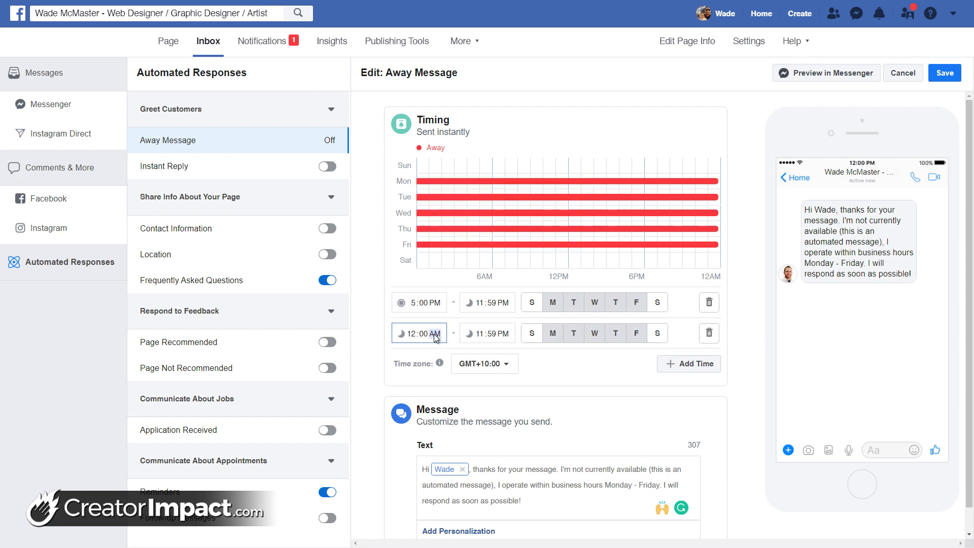
pyautogui.click(495, 334)
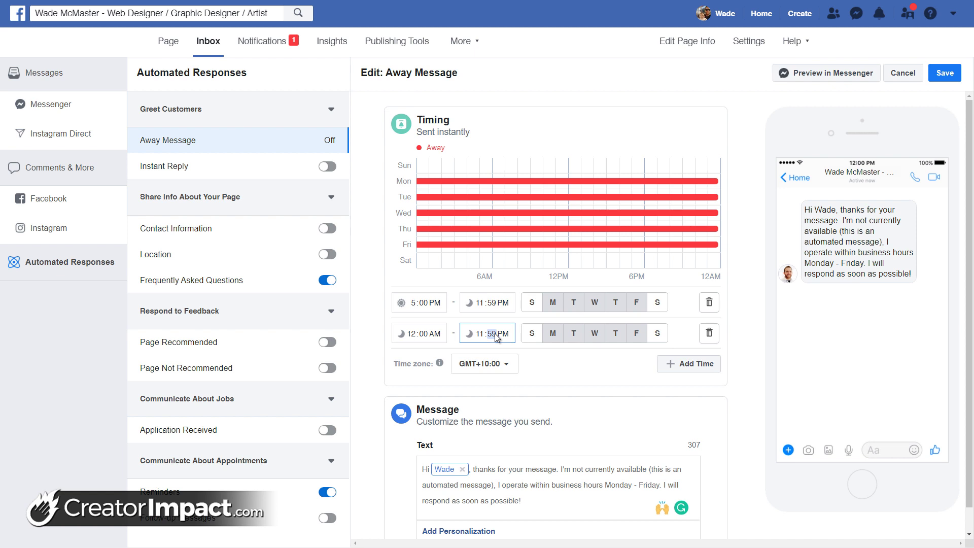
pyautogui.write('08')
pyautogui.click(480, 334)
pyautogui.write('8')
pyautogui.write('59a')
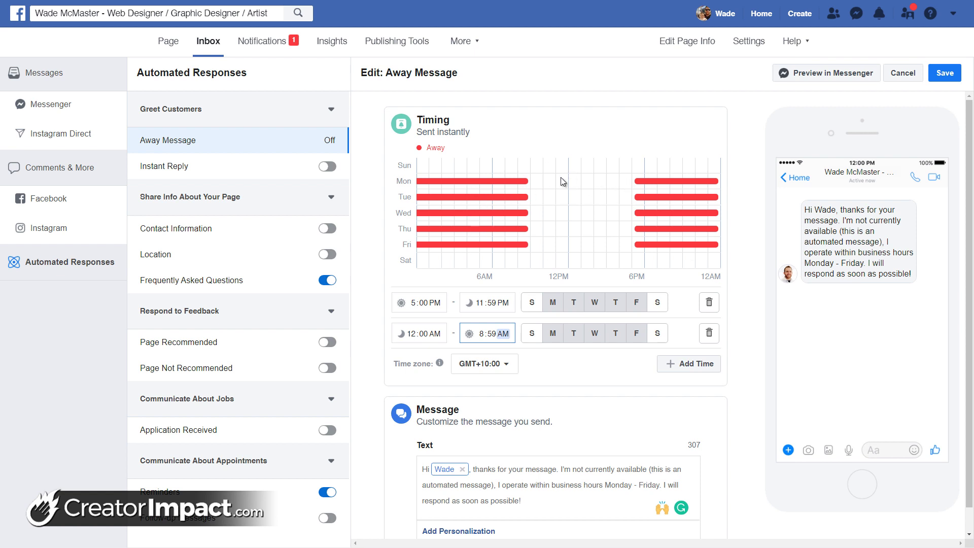
# Add a third all-day slot for Saturday and Sunday
pyautogui.click(680, 363)
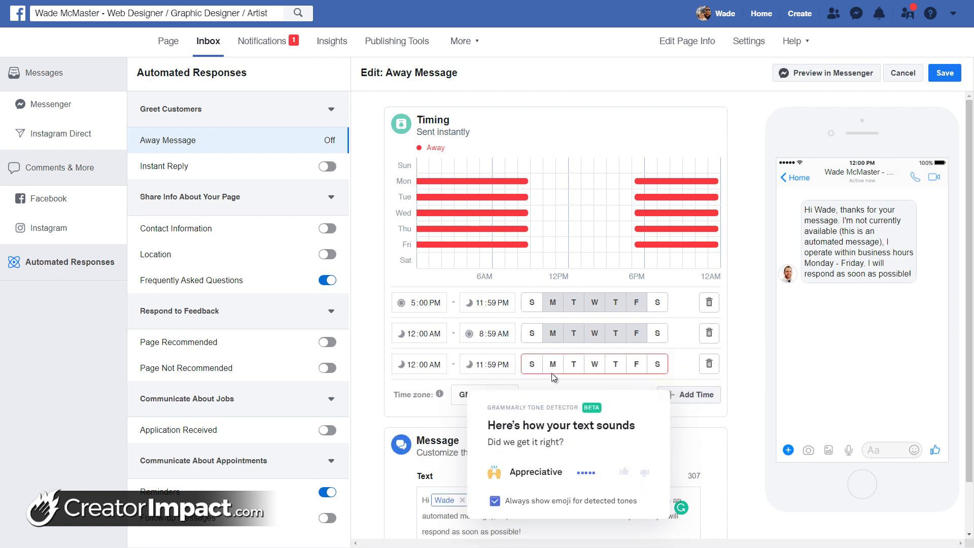
pyautogui.click(532, 364)
pyautogui.click(657, 364)
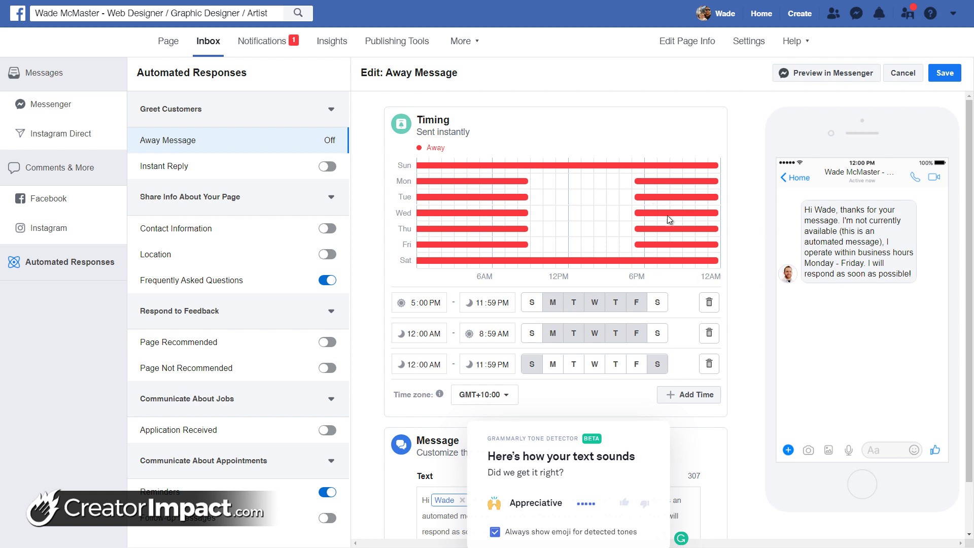
# Insert '(9am - 5pm)' before Monday in the away message text
pyautogui.scroll(-1, 655, 509)
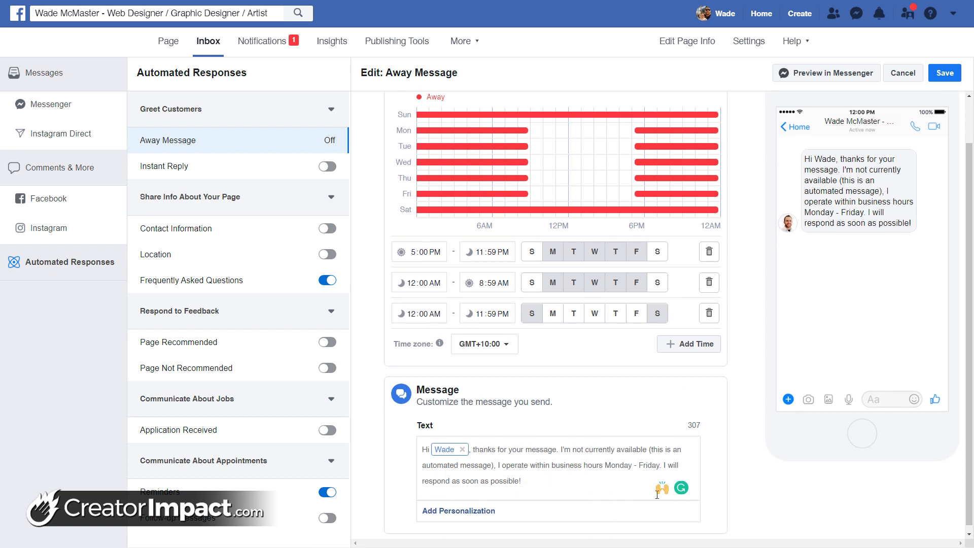
pyautogui.click(685, 463)
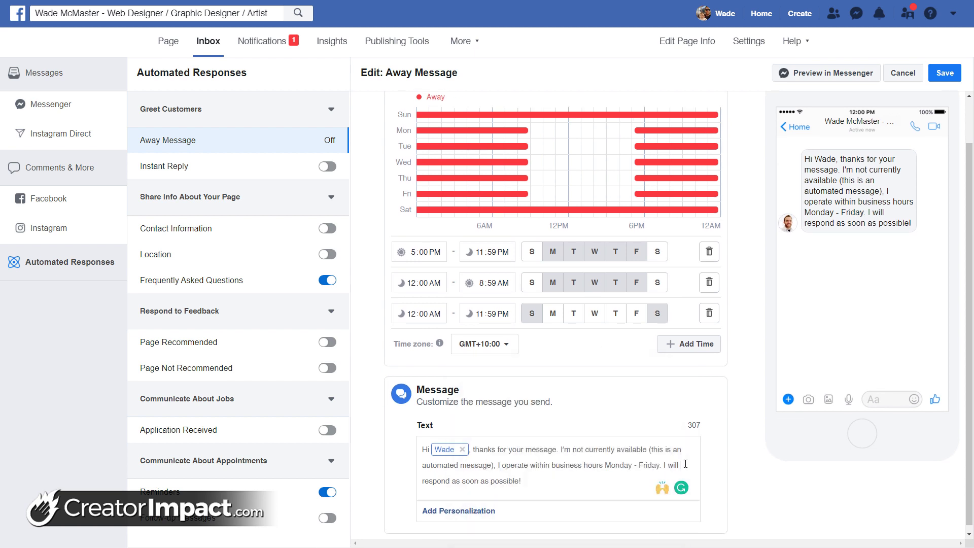
pyautogui.click(610, 465)
pyautogui.write('(9a m - 50')
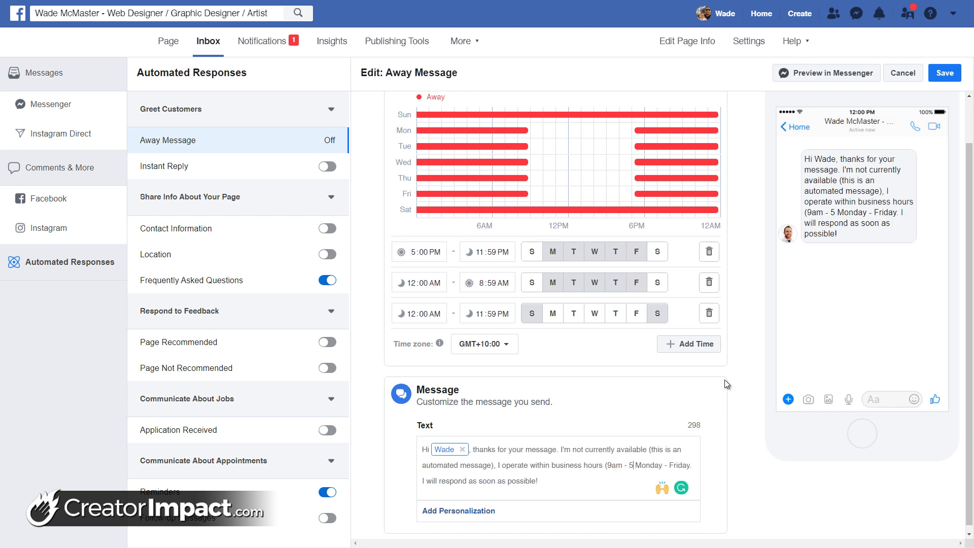
pyautogui.press('BackSpace')
pyautogui.write('pm)')
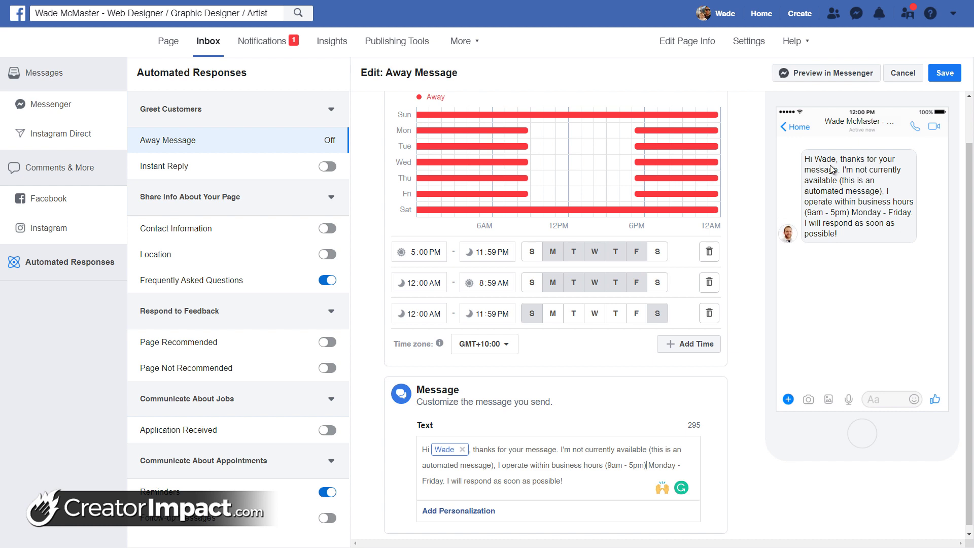
# Save the away message changes without adding a personalization field
pyautogui.scroll(-1, 692, 269)
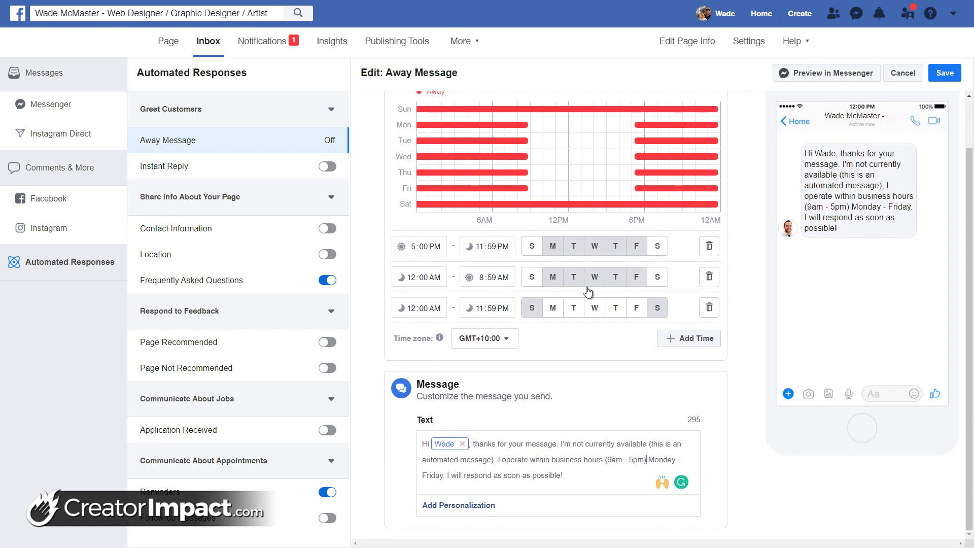
pyautogui.click(469, 508)
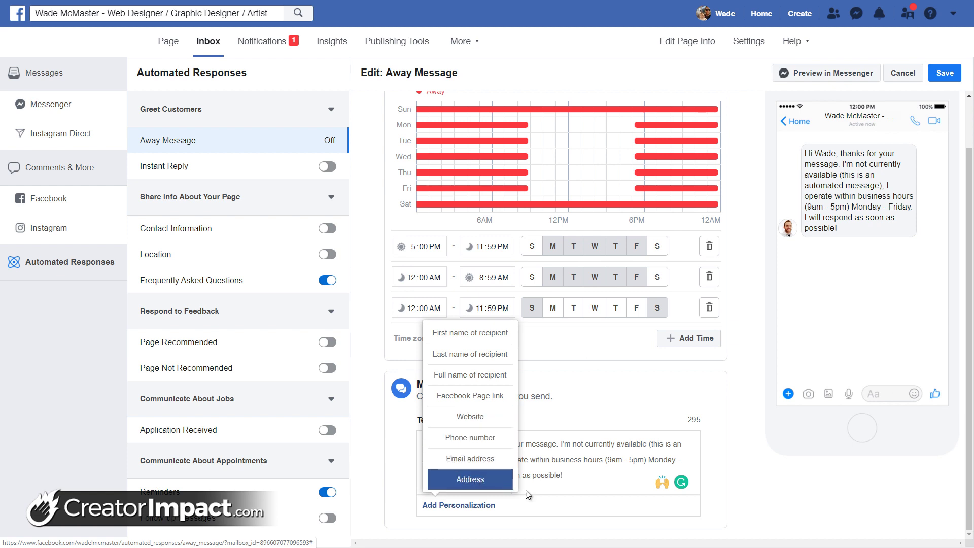
pyautogui.click(566, 477)
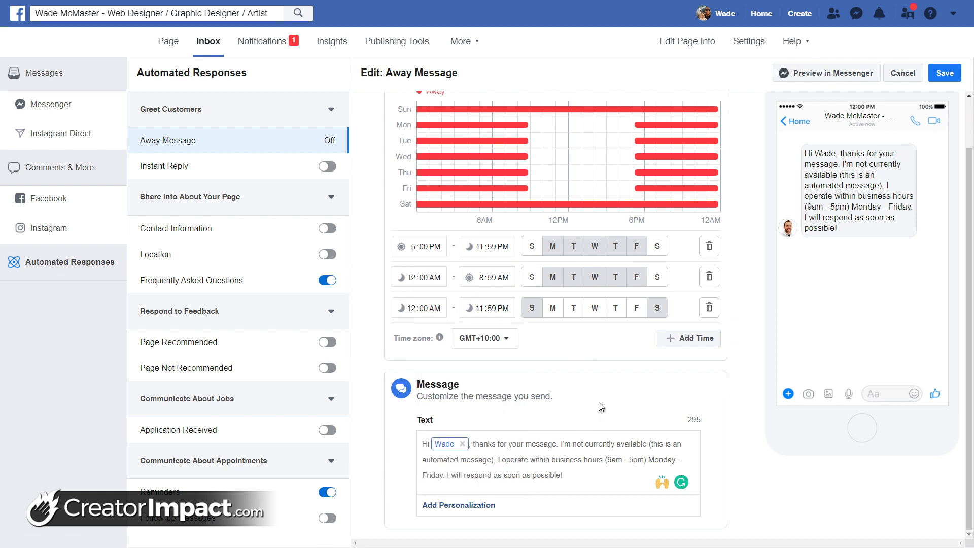
pyautogui.click(950, 74)
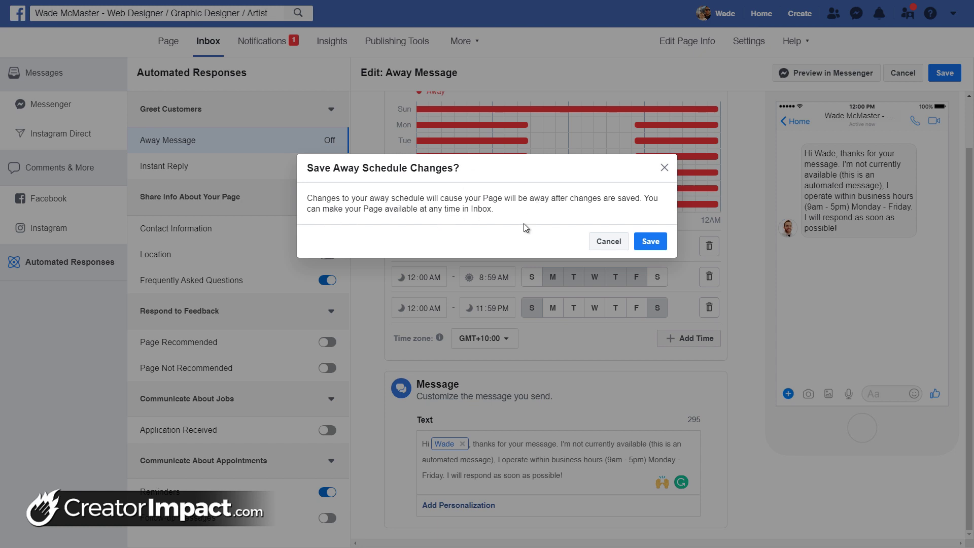
# Confirm saving the away schedule, then bring up the Instant Reply settings
pyautogui.click(649, 244)
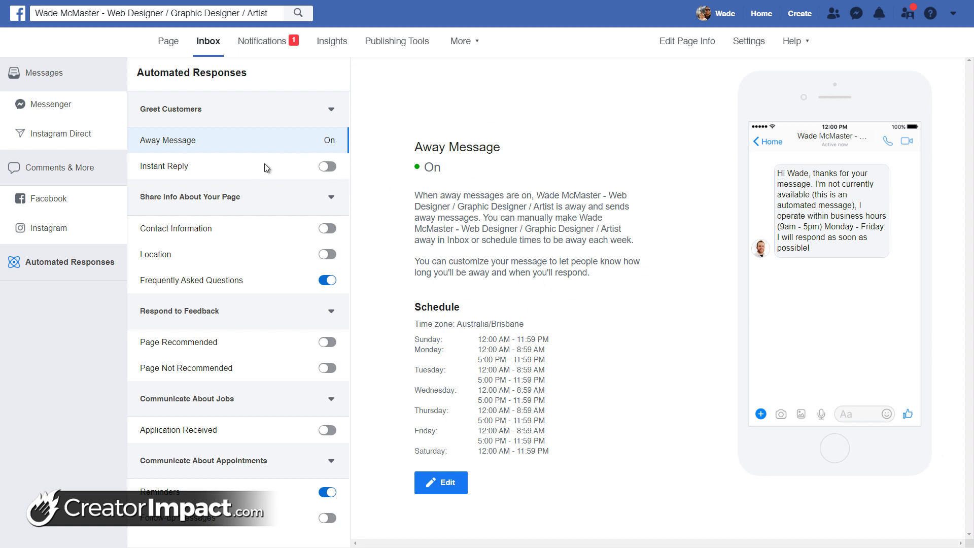
pyautogui.click(200, 166)
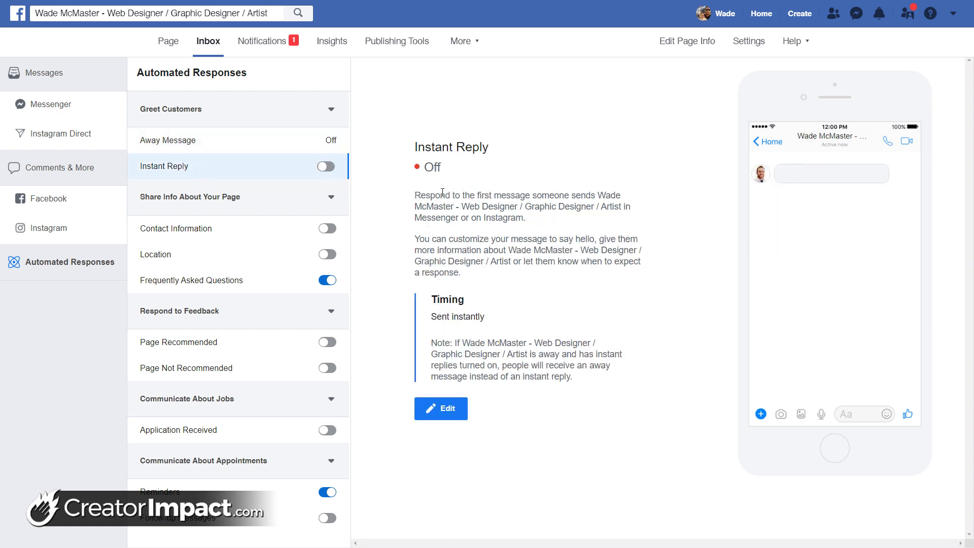
# Type the Instant Reply message 'Thank you for your message, I will respond as soon as I can - this is an autmated re'
pyautogui.moveTo(430, 196); pyautogui.dragTo(640, 201)
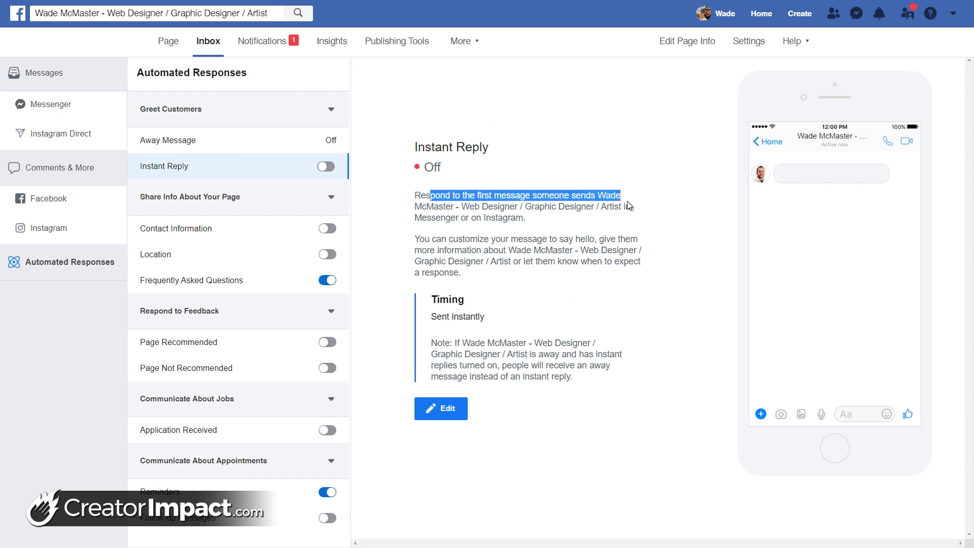
pyautogui.click(442, 409)
pyautogui.click(499, 259)
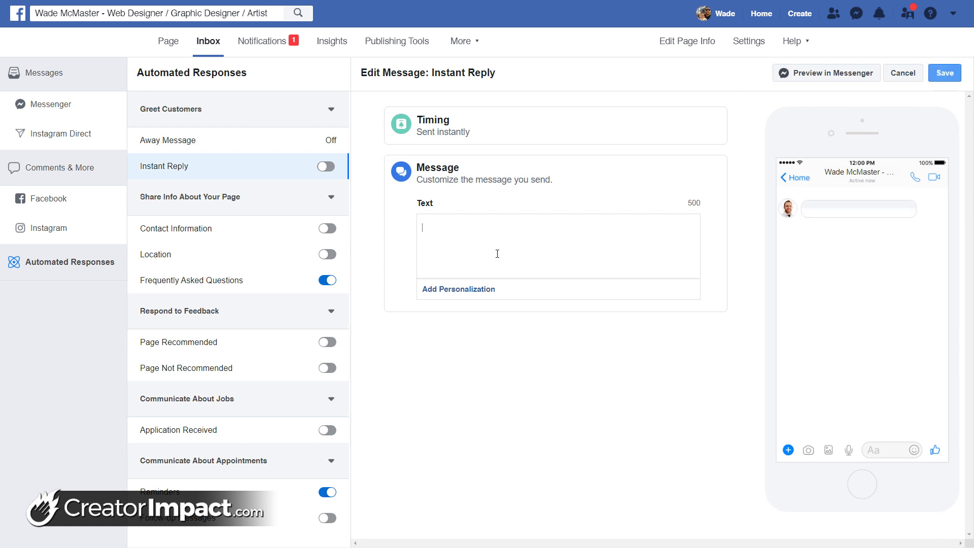
pyautogui.write('Thank y')
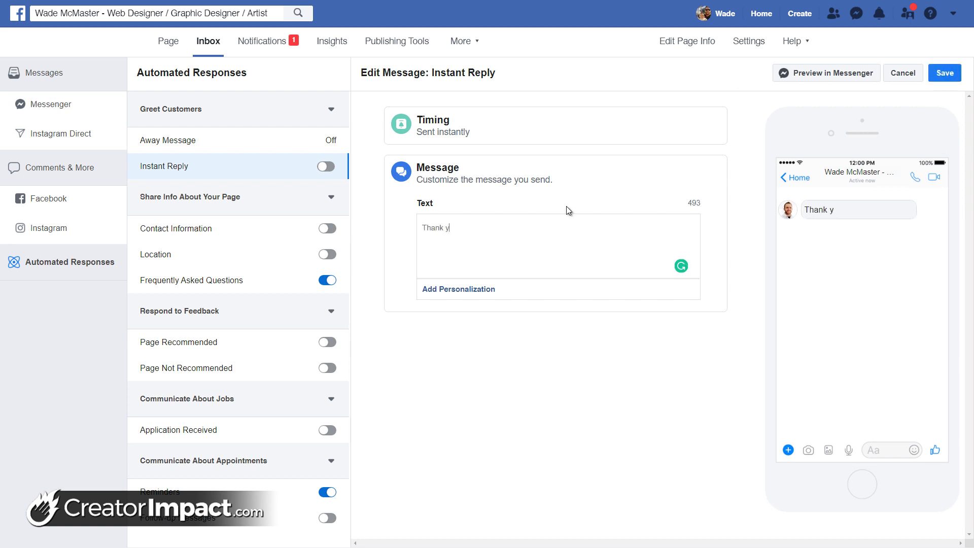
pyautogui.write('ou for your messa')
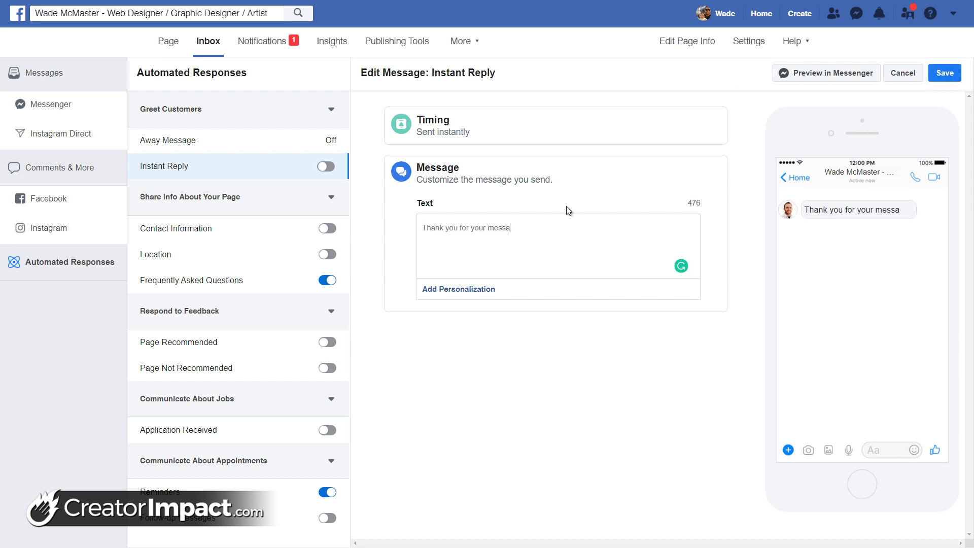
pyautogui.write('ge, I will respo')
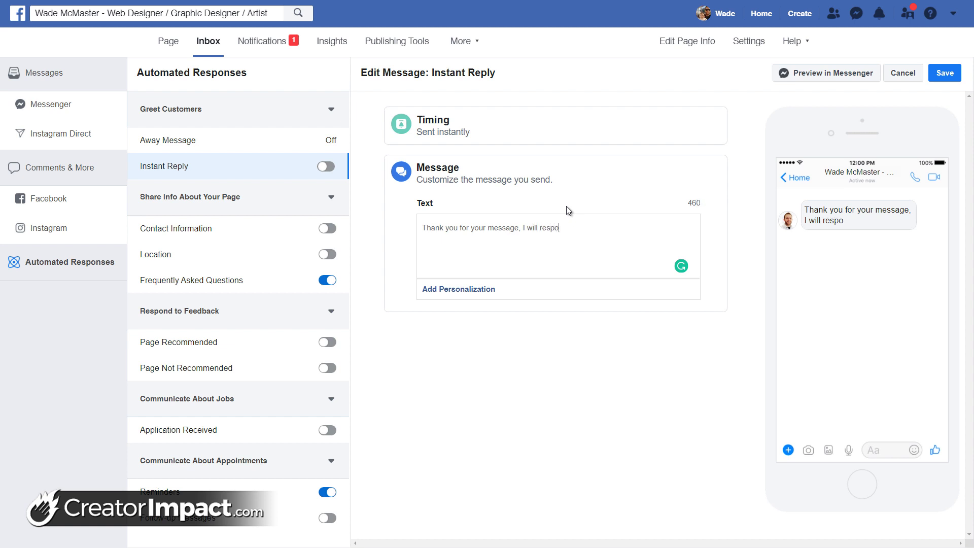
pyautogui.write('nd as soon as I can - this is')
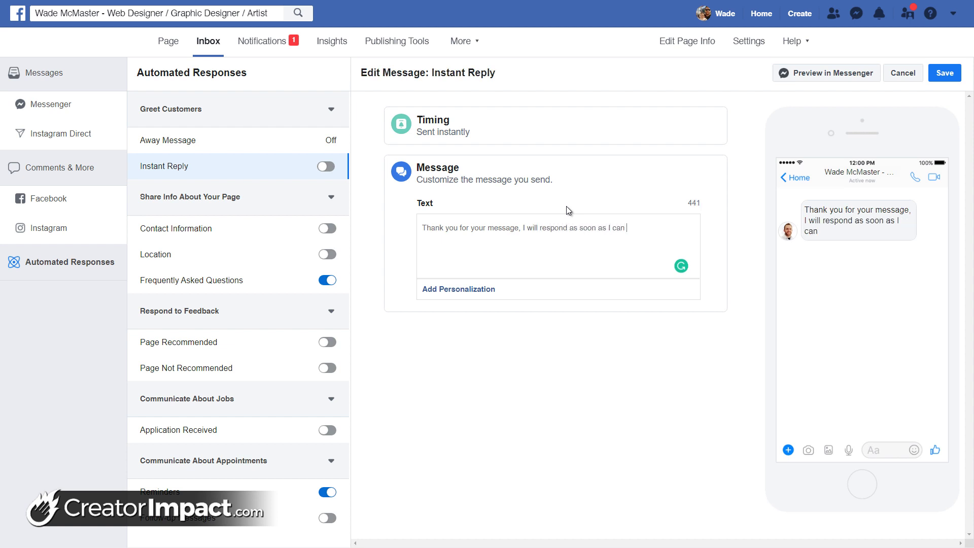
pyautogui.write(' an autmated re')
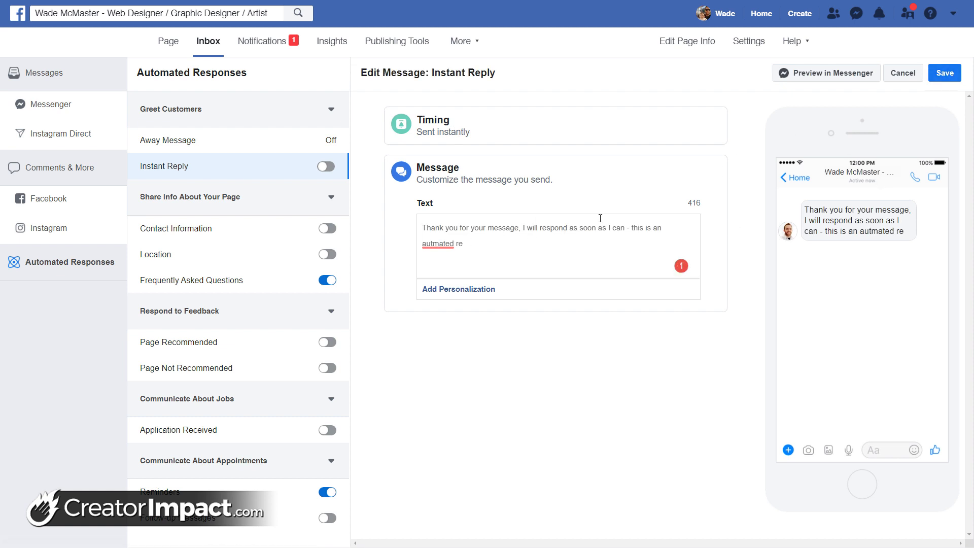
# Finish the message with 'ply.' and save Instant Reply so it is turned on
pyautogui.moveTo(465, 243); pyautogui.dragTo(446, 244)
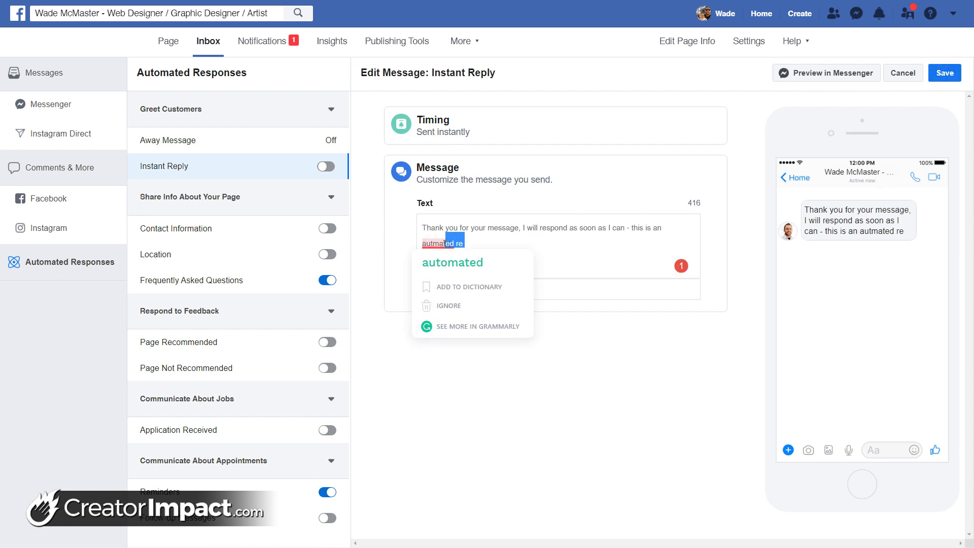
pyautogui.click(466, 247)
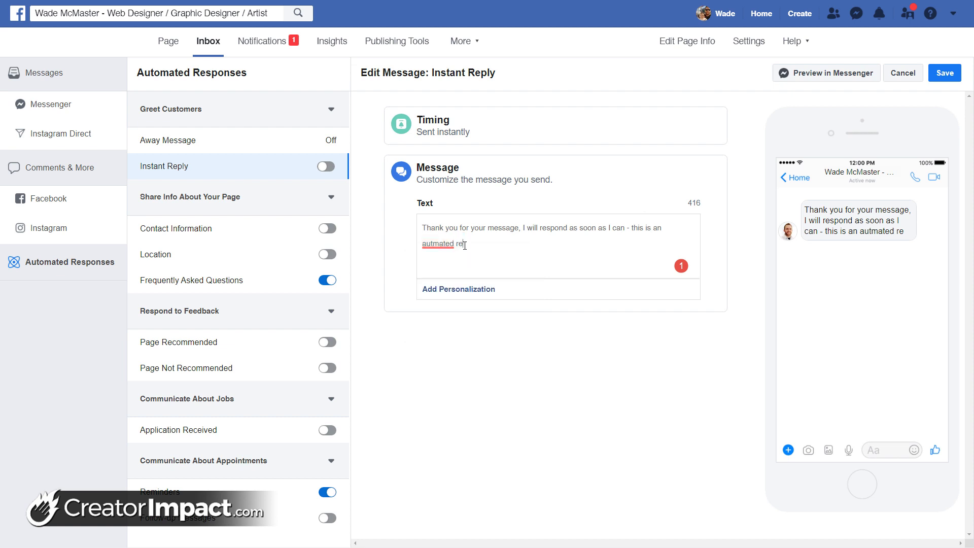
pyautogui.write('ply.')
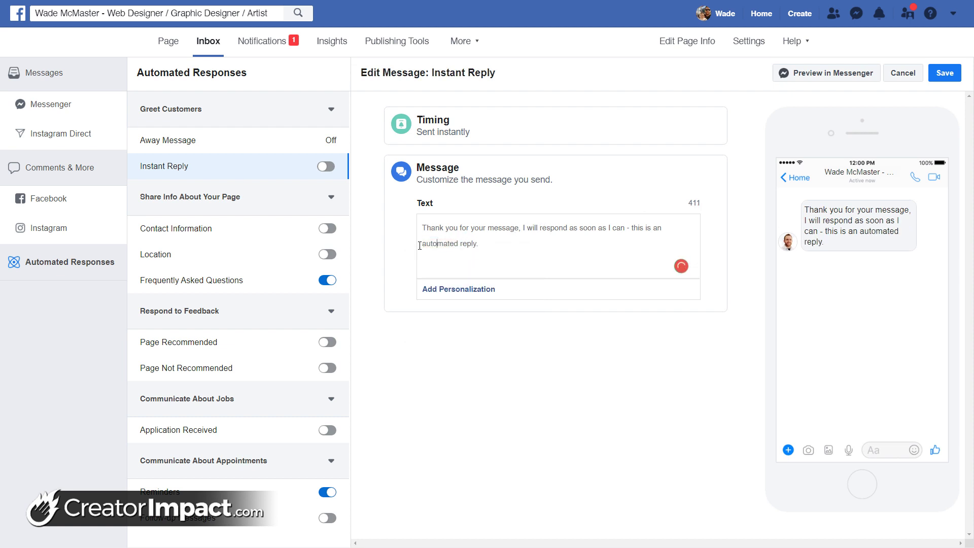
pyautogui.click(944, 73)
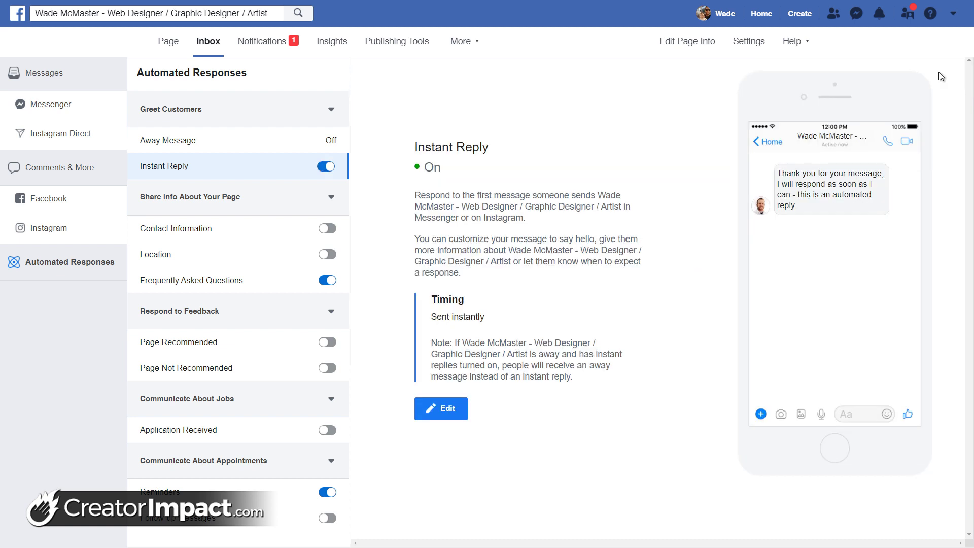
# Reopen the saved thank-you message in the editor and switch Instant Reply off
pyautogui.click(423, 415)
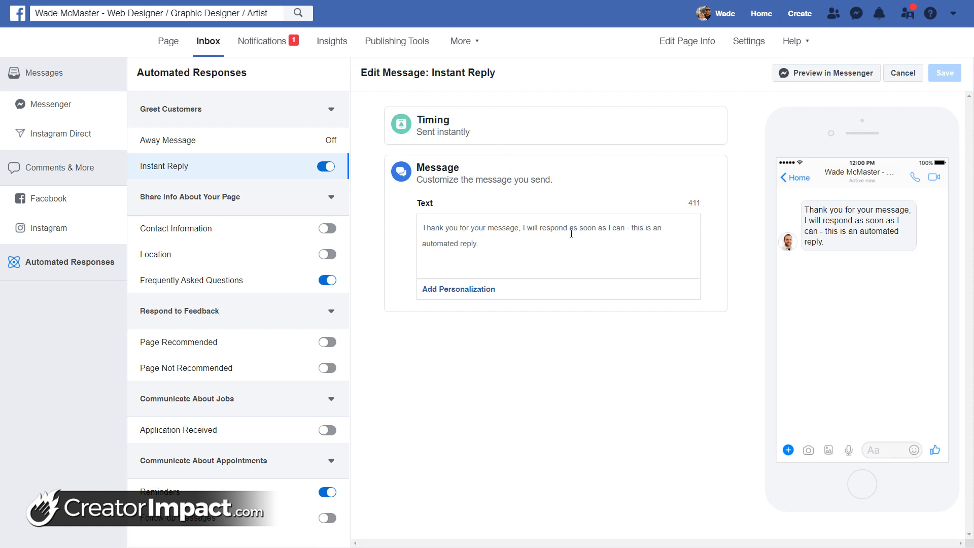
pyautogui.click(325, 169)
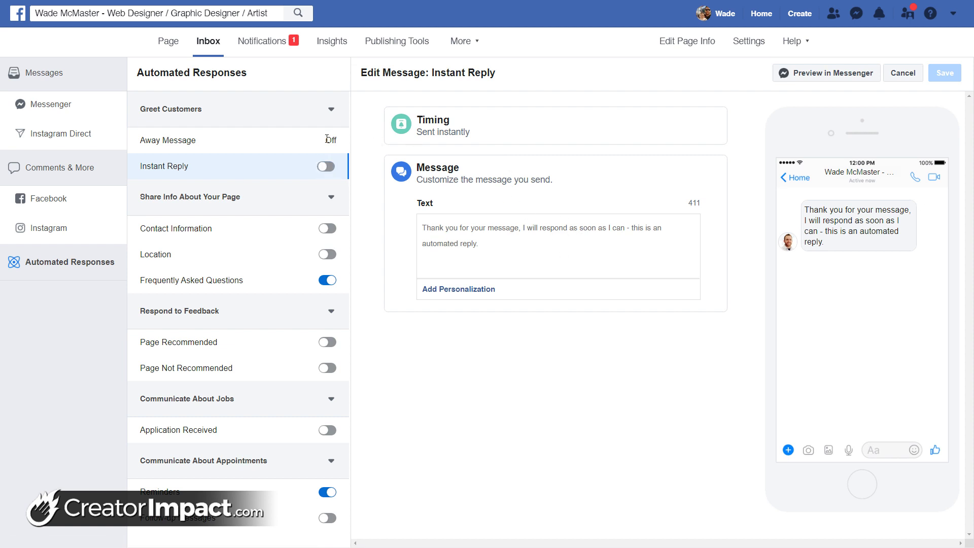
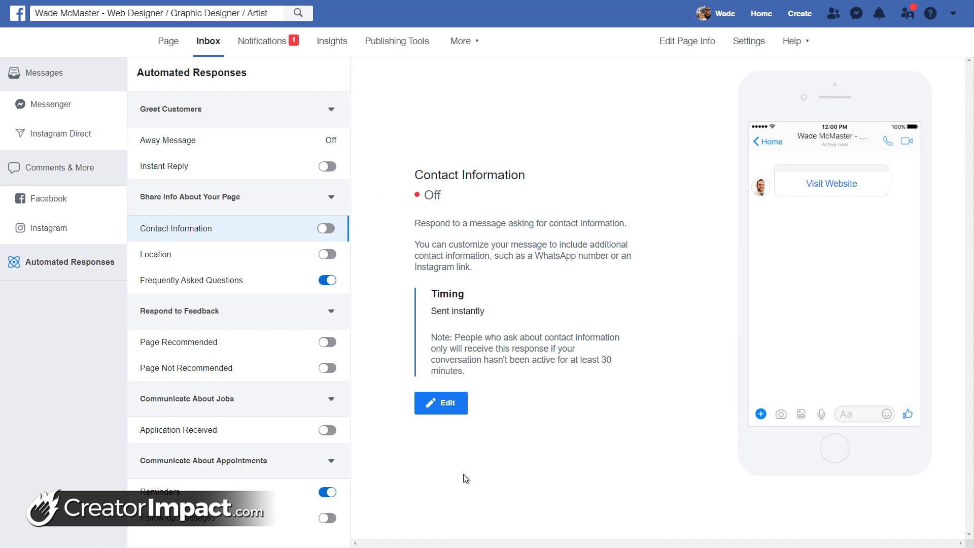
# Write the Contact Information message inviting people to see the website, send an email or call
pyautogui.click(444, 403)
pyautogui.scroll(-1, 481, 462)
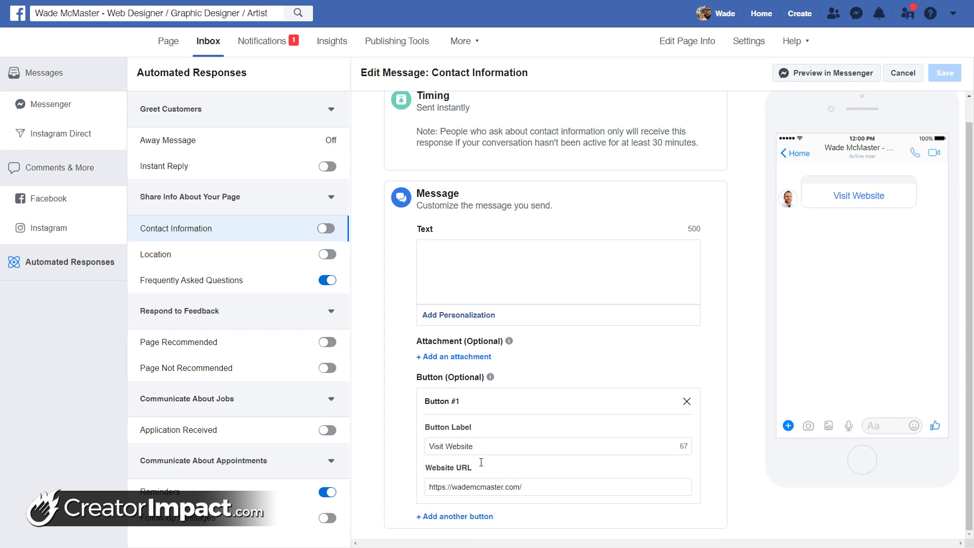
pyautogui.click(524, 486)
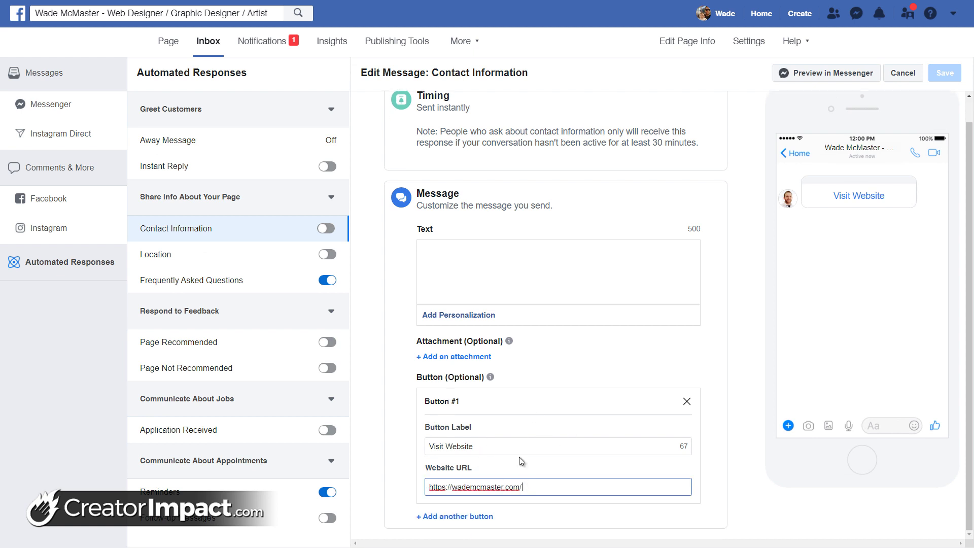
pyautogui.click(459, 255)
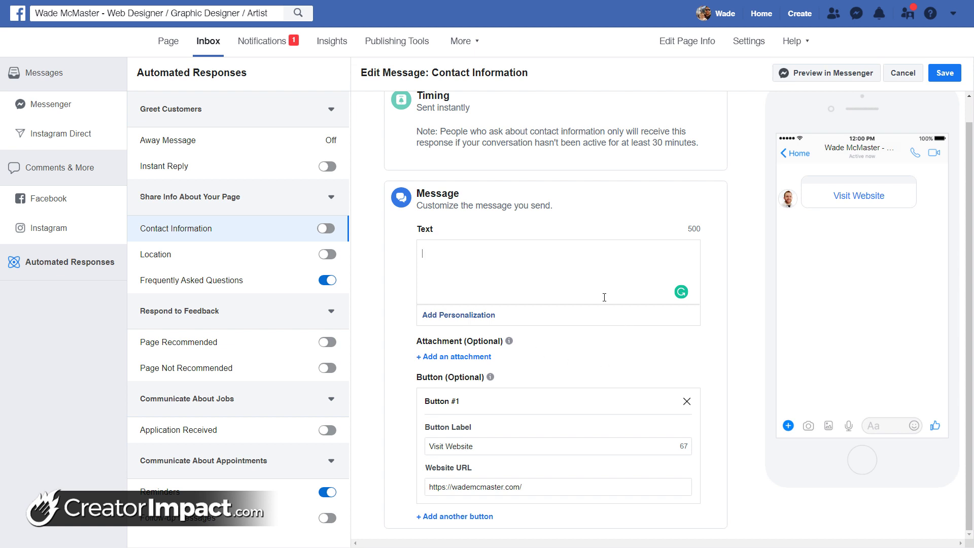
pyautogui.write('I fyouneed fu')
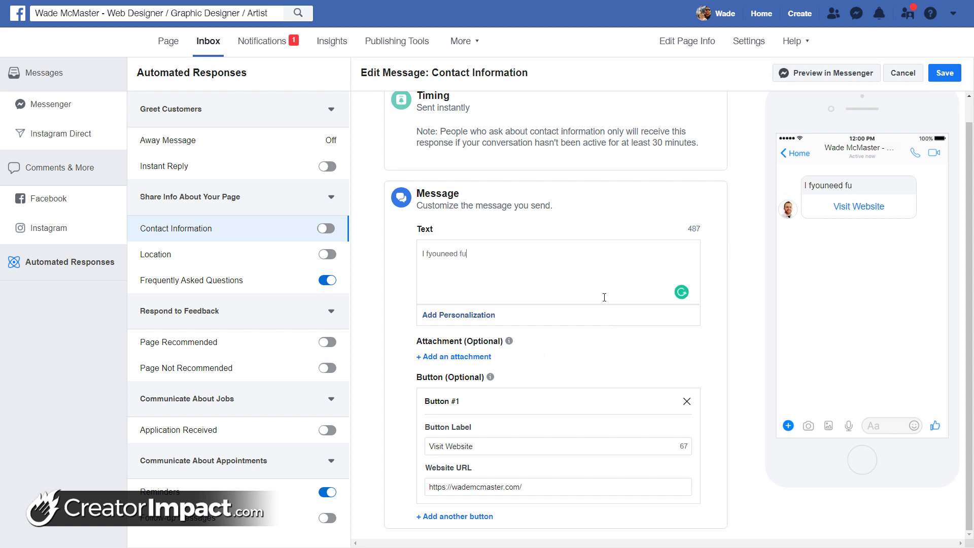
pyautogui.write('rther information, p')
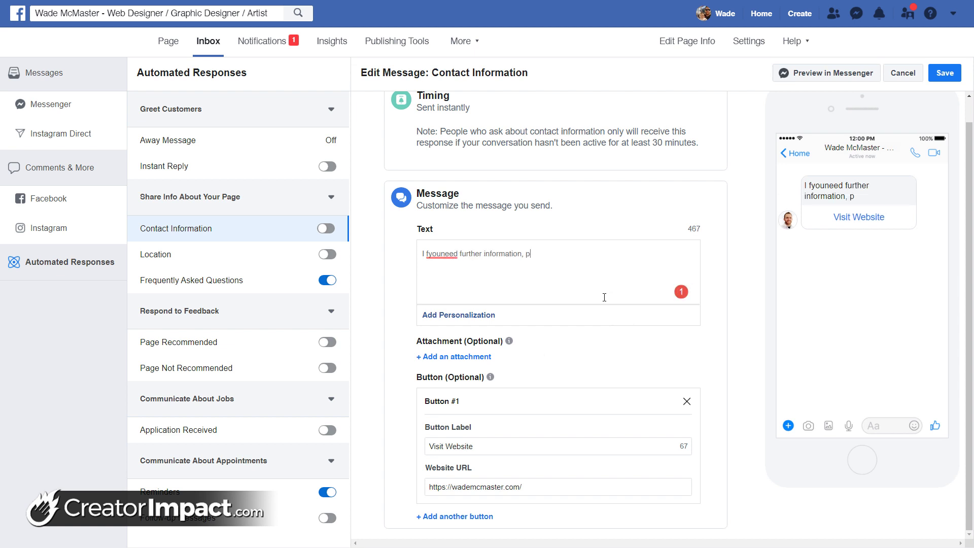
pyautogui.write('lease see my we')
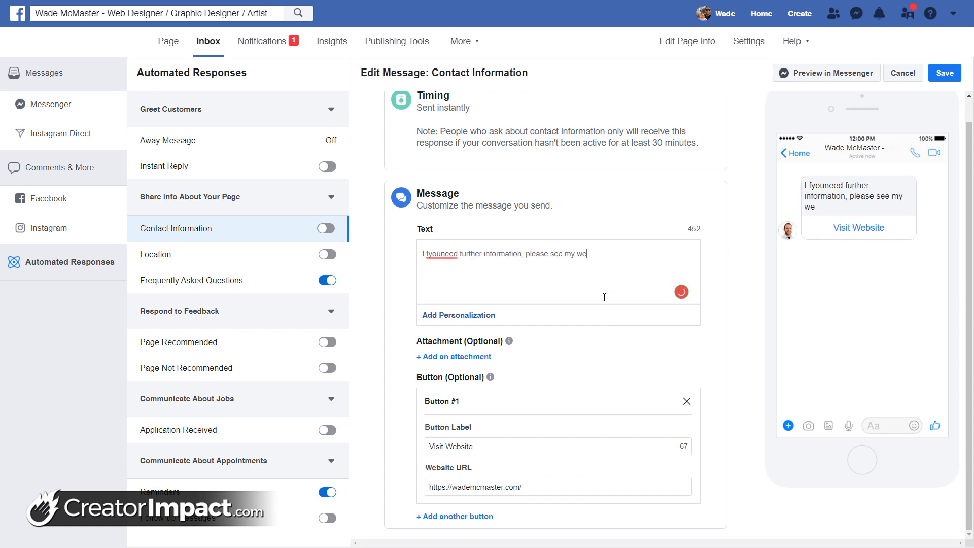
pyautogui.write('bsite, send me')
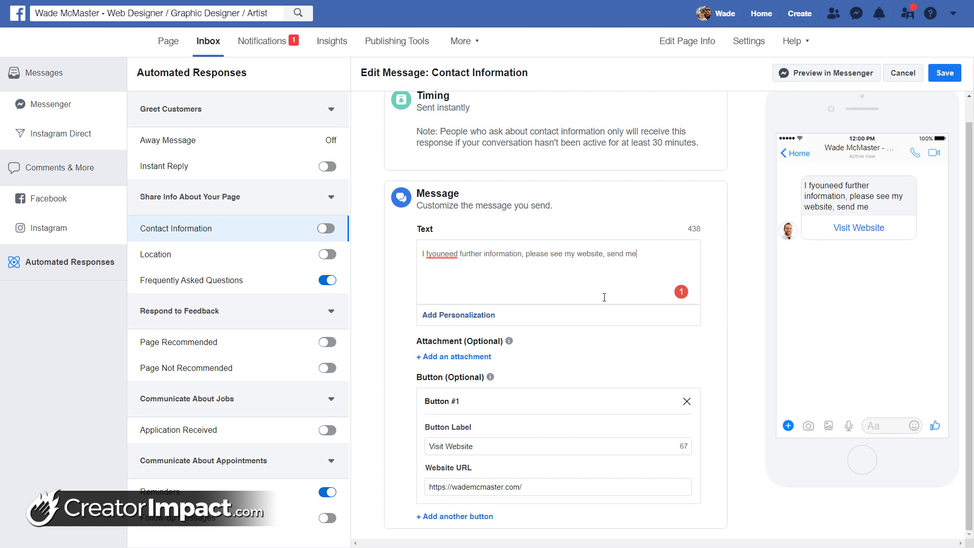
pyautogui.write(' an email or give me a call!')
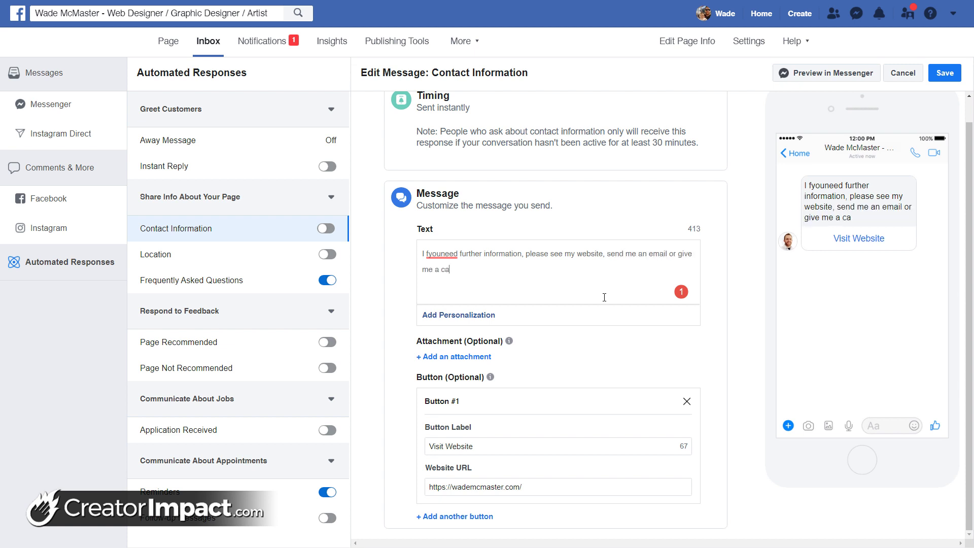
pyautogui.moveTo(439, 253)
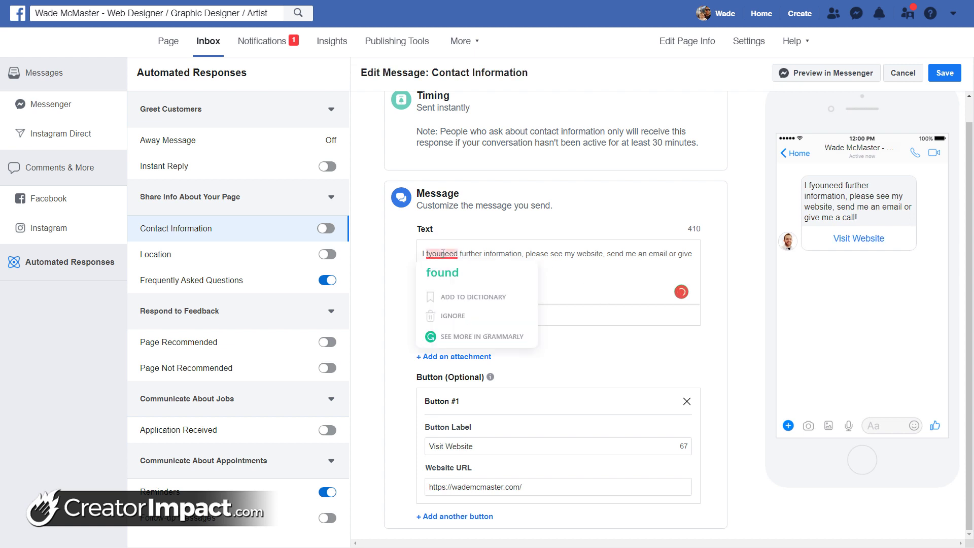
pyautogui.click(446, 272)
pyautogui.click(427, 255)
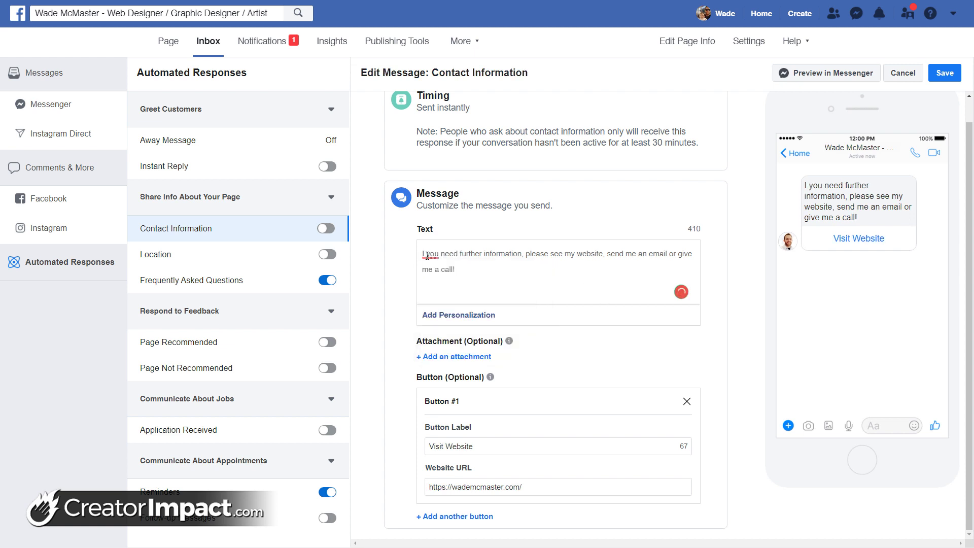
pyautogui.press('BackSpace')
pyautogui.write('f')
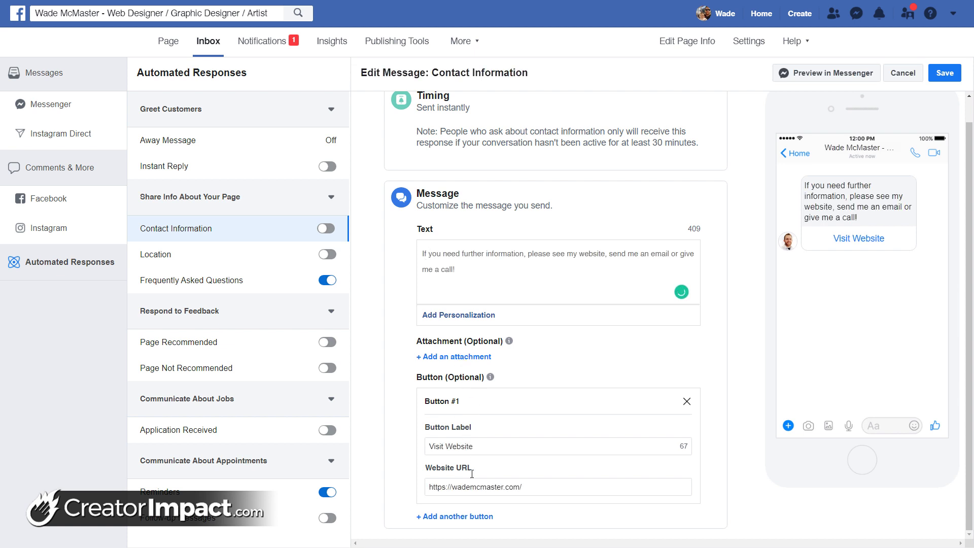
# Add a second button labelled 'Email me' linking to a mailto: email address
pyautogui.click(461, 517)
pyautogui.scroll(-2, 464, 421)
pyautogui.click(502, 445)
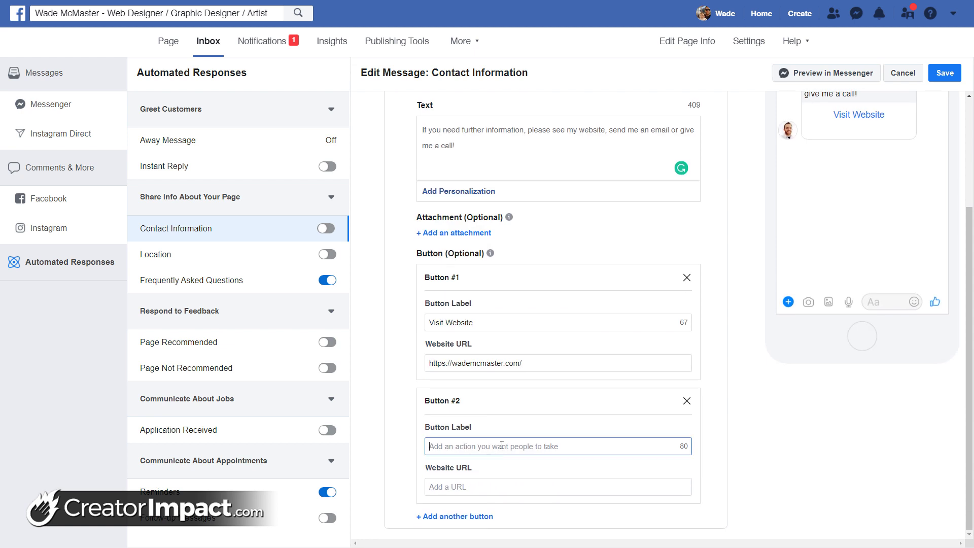
pyautogui.write('Email me')
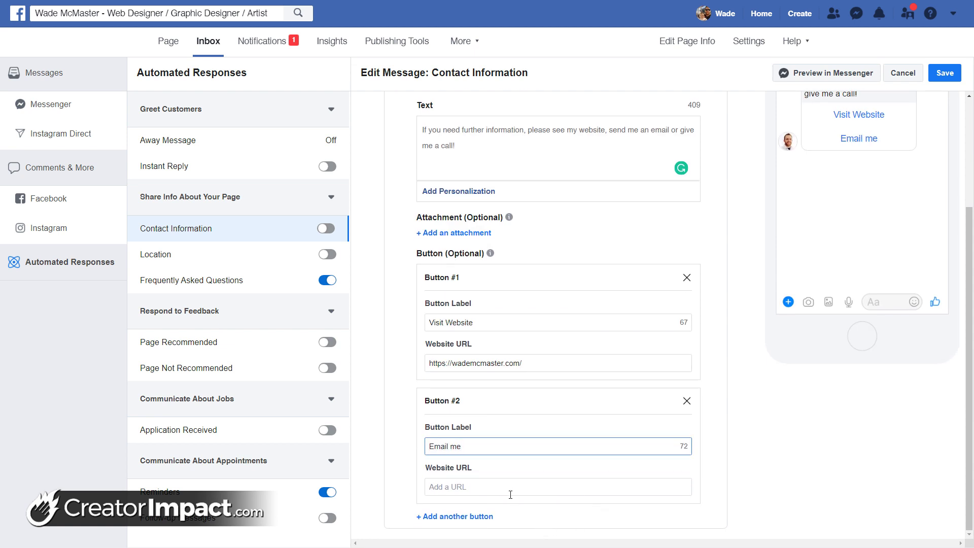
pyautogui.click(509, 487)
pyautogui.write('mailtO')
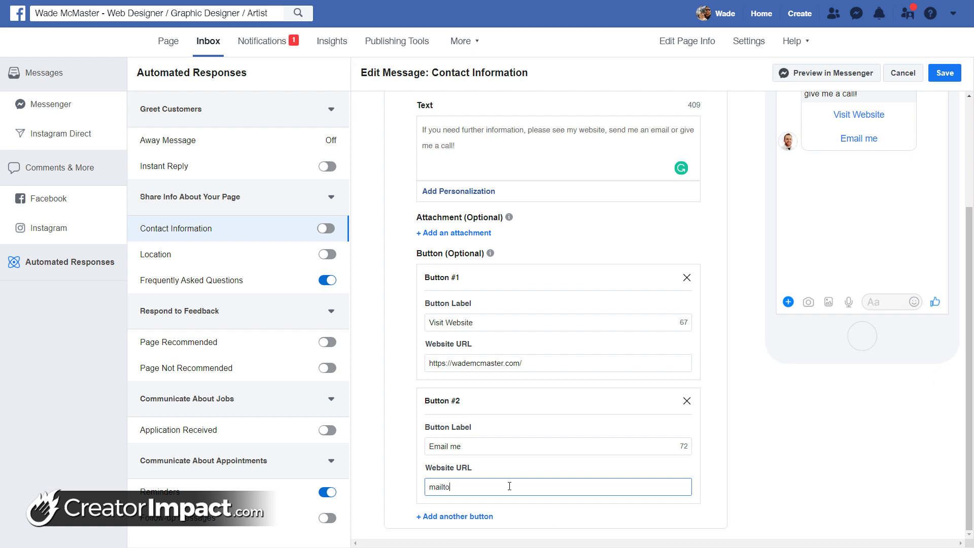
pyautogui.moveTo(968, 229); pyautogui.dragTo(971, 136)
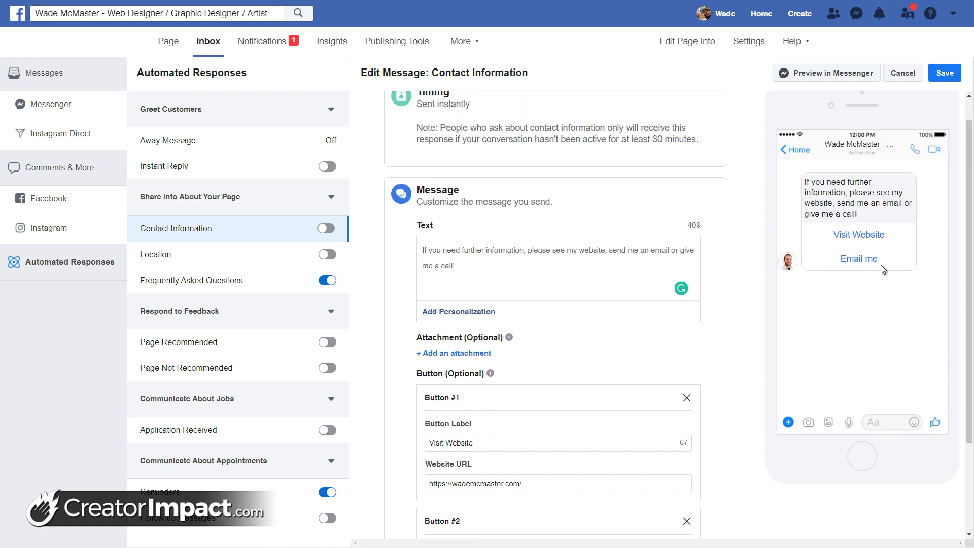
pyautogui.scroll(1, 584, 370)
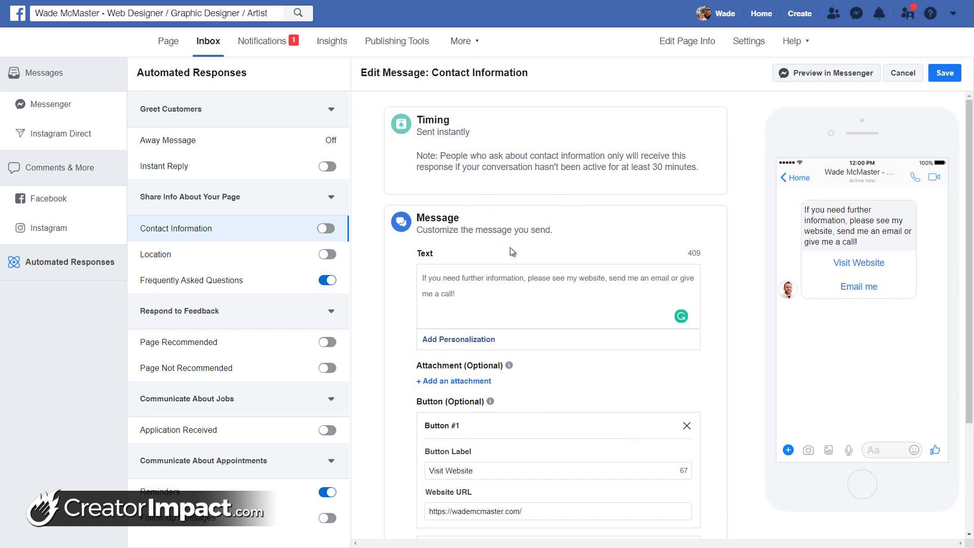
# Check the Location reply's Get Directions link without changes, then move to Frequently Asked Questions
pyautogui.click(192, 253)
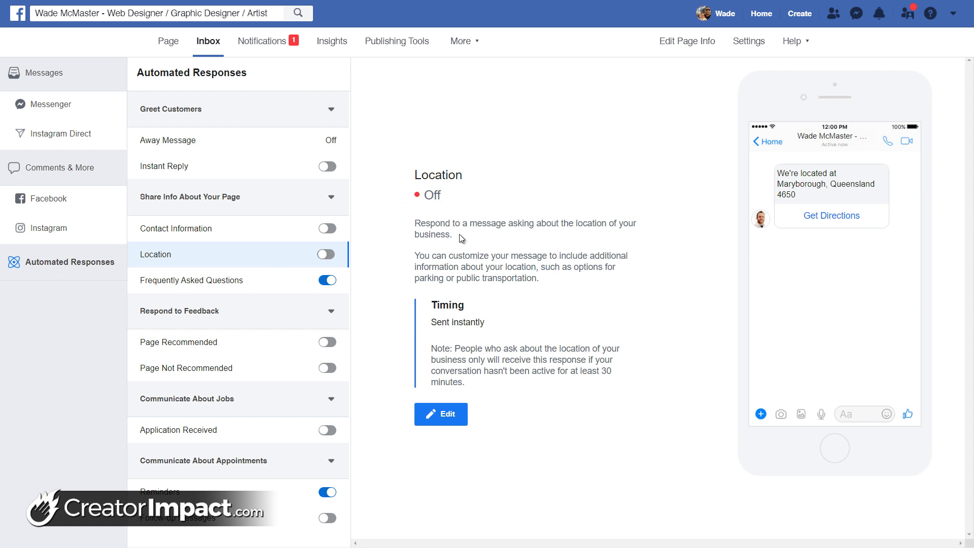
pyautogui.click(444, 415)
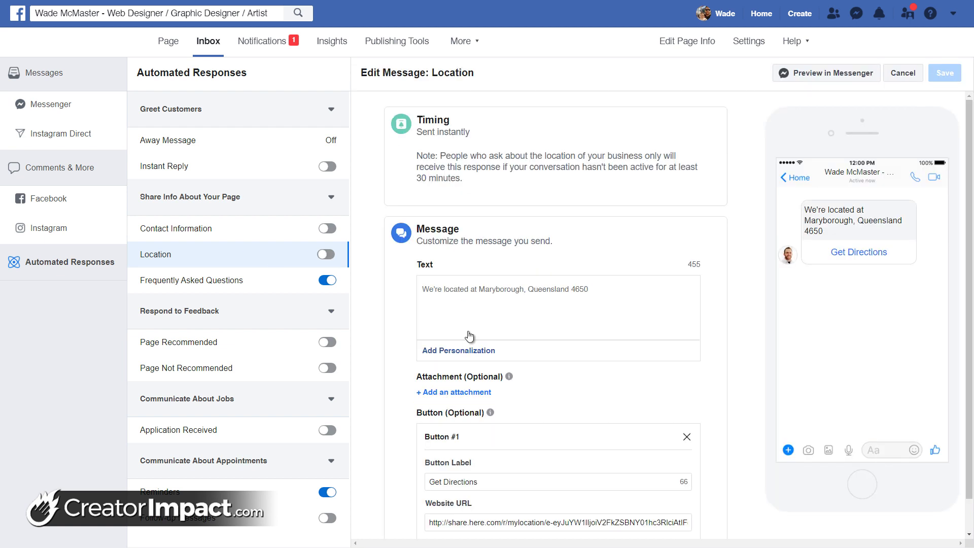
pyautogui.scroll(-1, 469, 396)
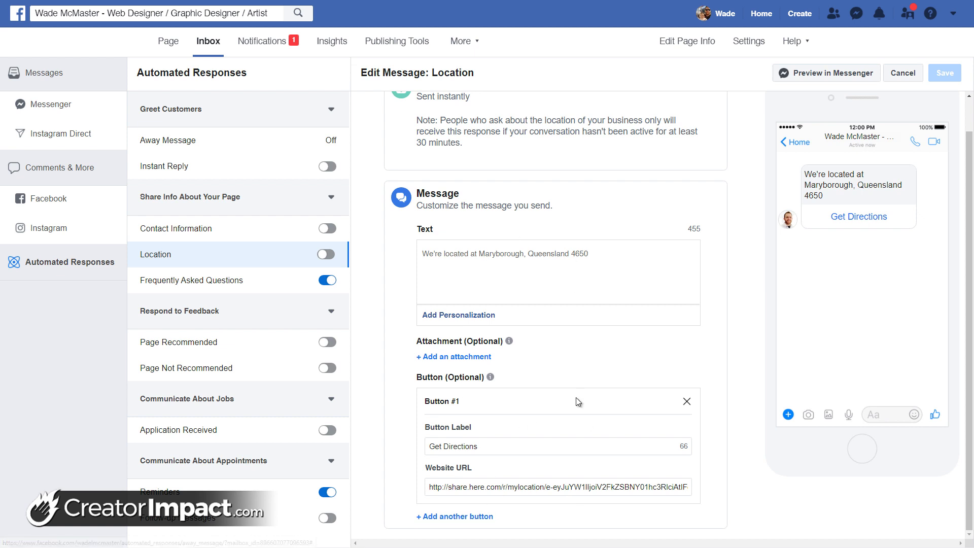
pyautogui.scroll(1, 552, 440)
pyautogui.scroll(-1, 575, 430)
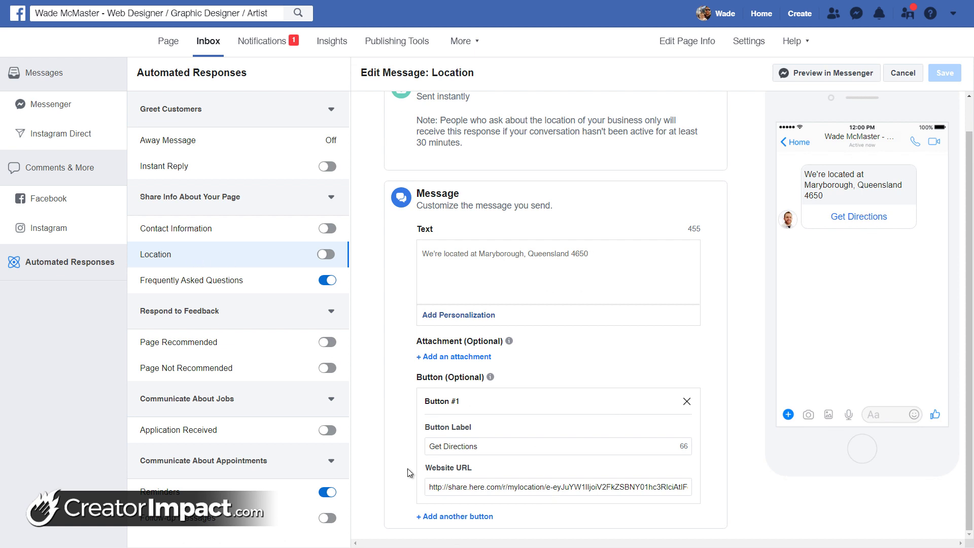
pyautogui.click(577, 487)
pyautogui.tripleClick(577, 487)
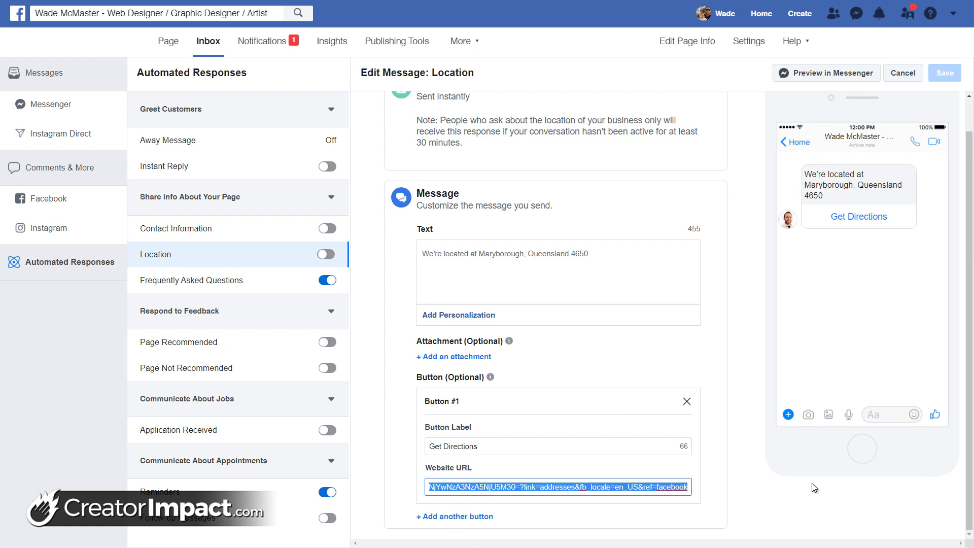
pyautogui.click(627, 487)
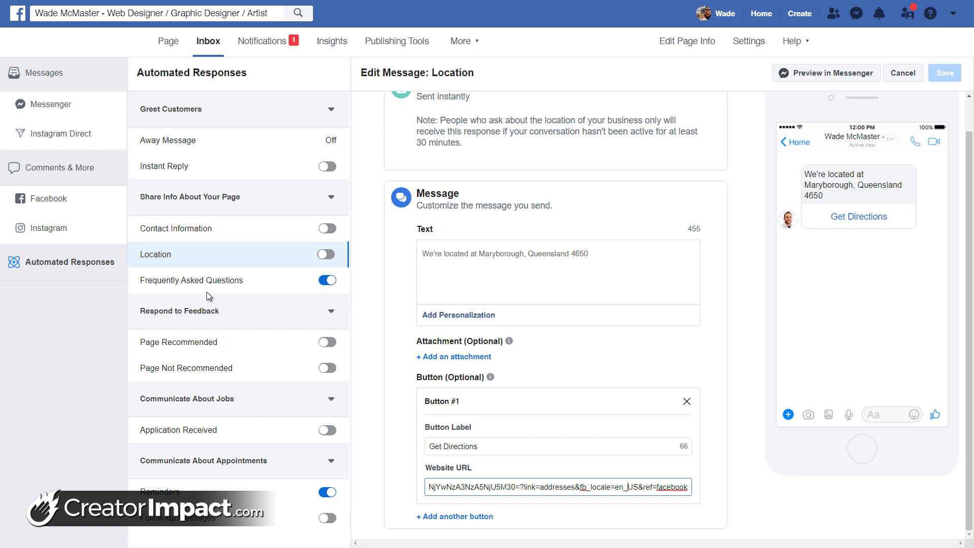
pyautogui.scroll(1, 510, 353)
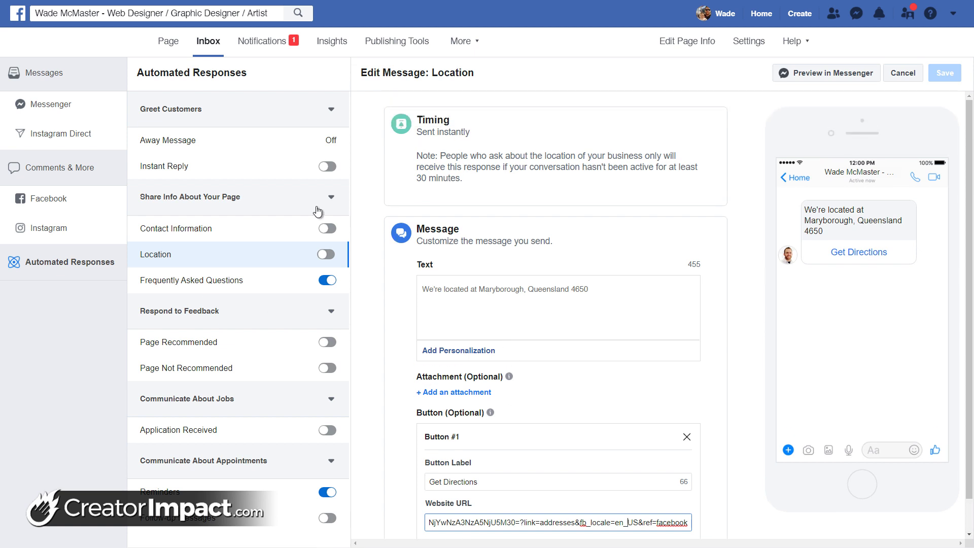
pyautogui.click(214, 281)
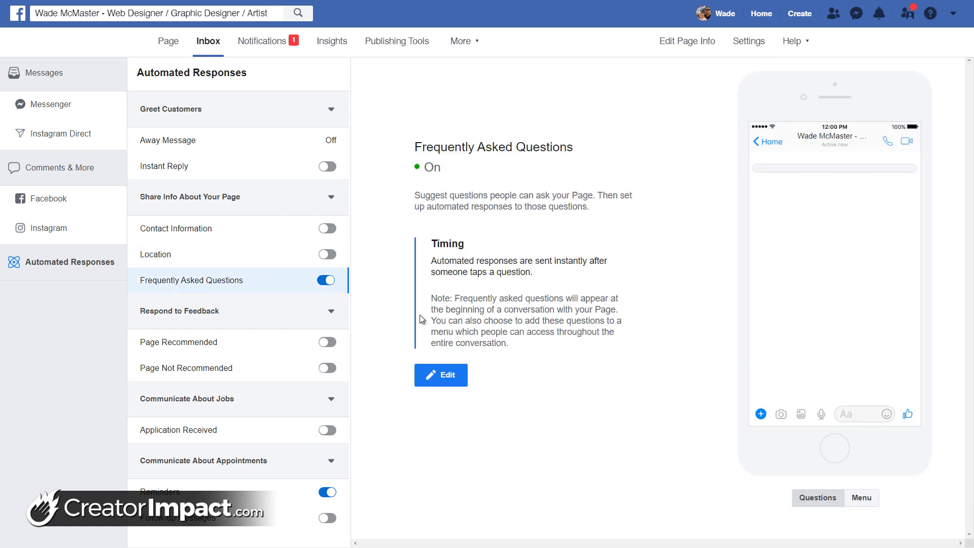
# Add FAQ Question #1: 'How much does a Website Cost?'
pyautogui.click(437, 378)
pyautogui.click(462, 364)
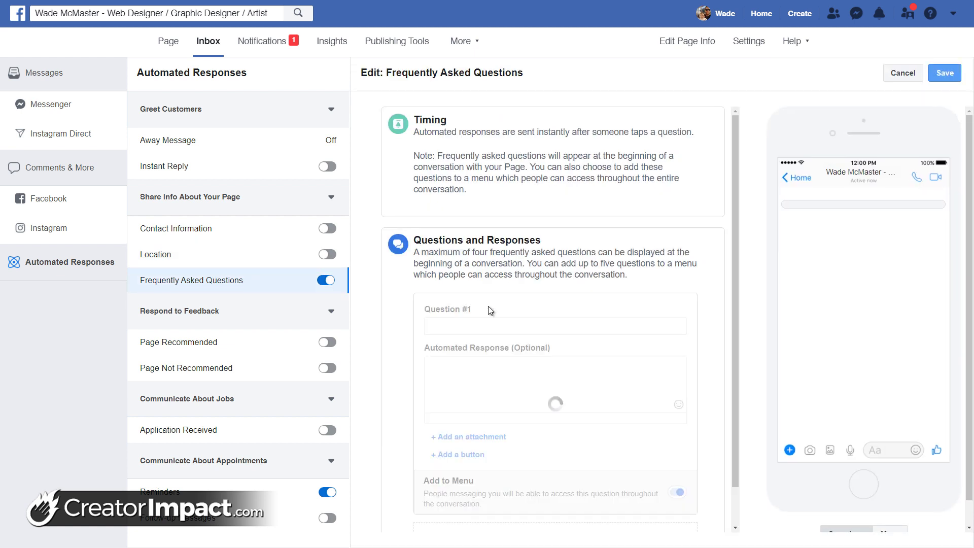
pyautogui.click(486, 328)
pyautogui.write('How')
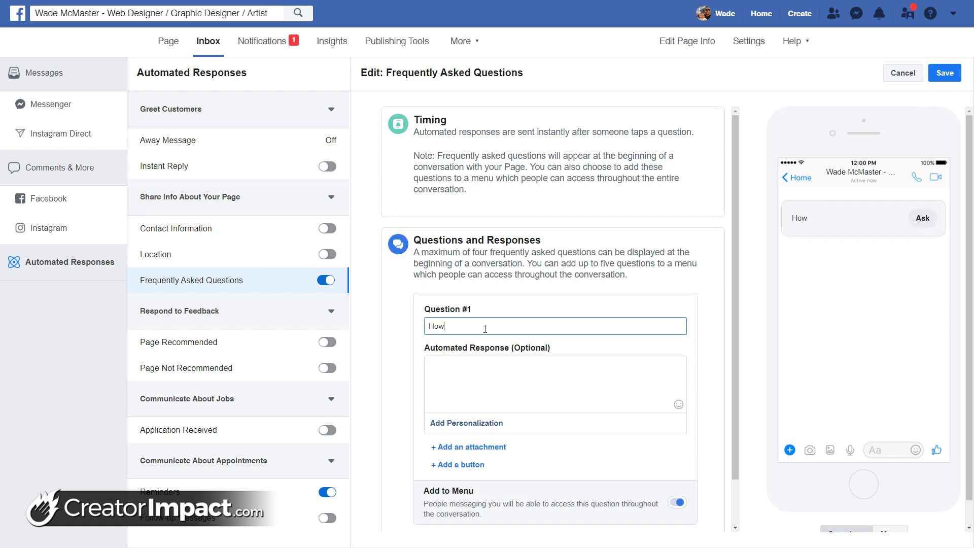
pyautogui.write(' much does a Website Cost')
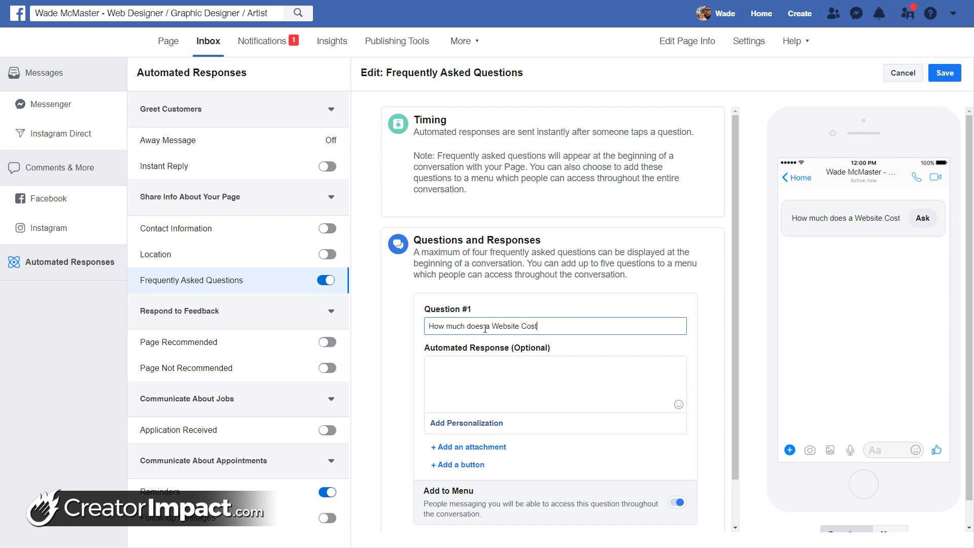
pyautogui.write('?')
# Answer it with 'The cost of a website varies, for a guide to pricing, see my website'
pyautogui.click(528, 380)
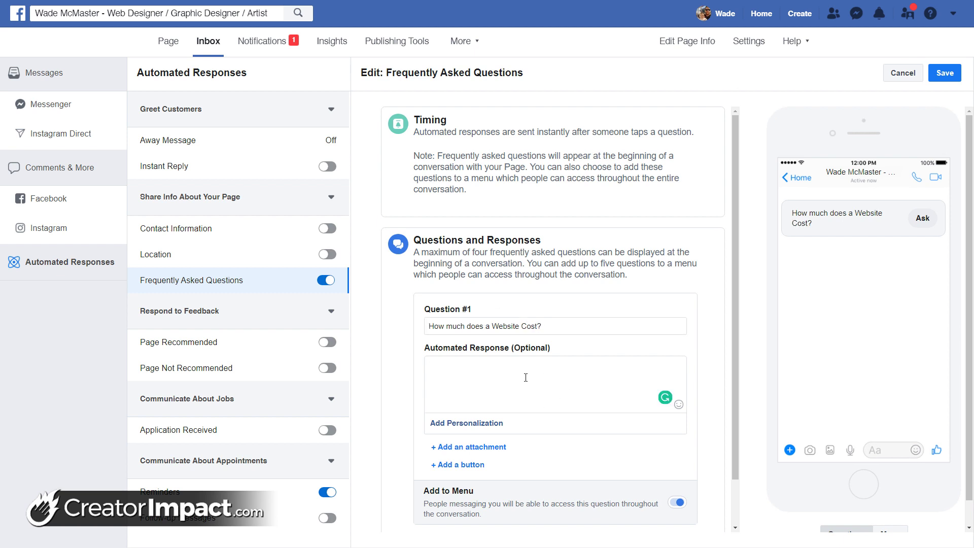
pyautogui.write('H')
pyautogui.press('BackSpace')
pyautogui.write('The cost of a website varies, ')
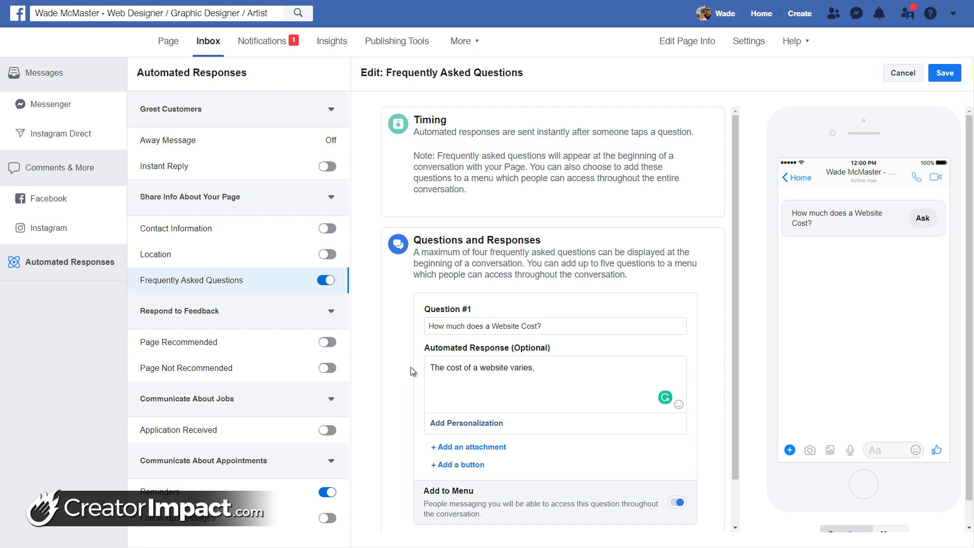
pyautogui.write('however my basic website cost')
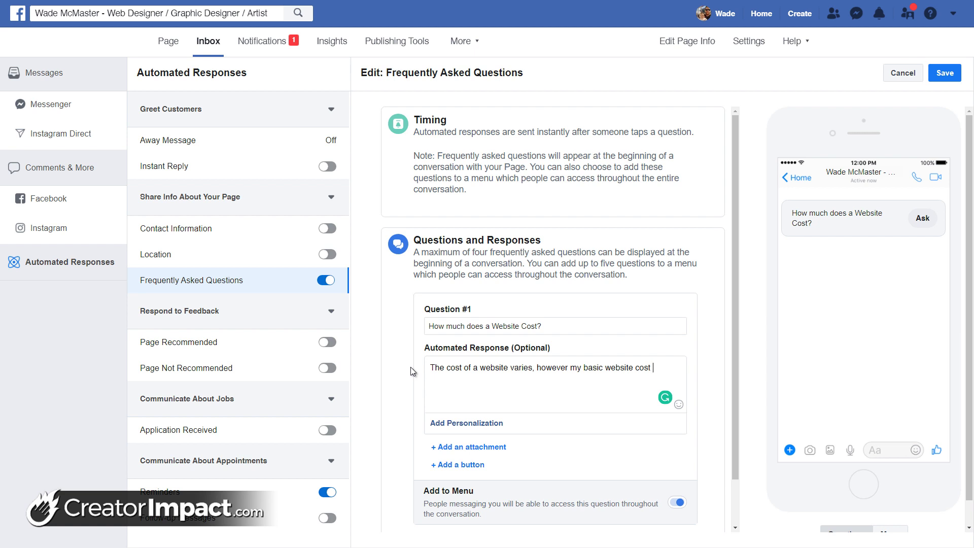
pyautogui.hotkey('ctrl', 'BackSpace')
pyautogui.hotkey('ctrl', 'BackSpace')
pyautogui.hotkey('ctrl', 'BackSpace')
pyautogui.hotkey('ctrl', 'BackSpace')
pyautogui.hotkey('ctrl', 'BackSpace')
pyautogui.hotkey('ctrl', 'BackSpace')
pyautogui.write(', fo')
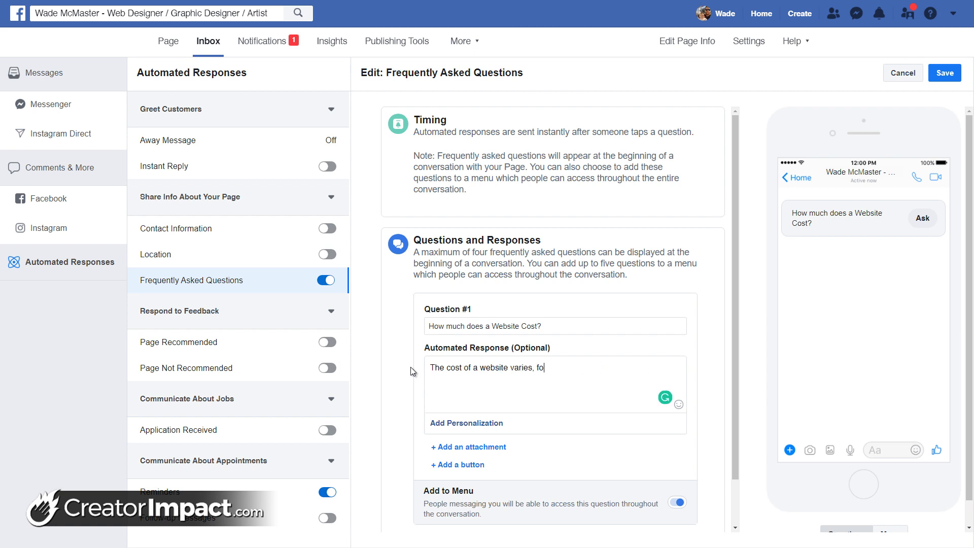
pyautogui.write('r a guide to pricing, see my we')
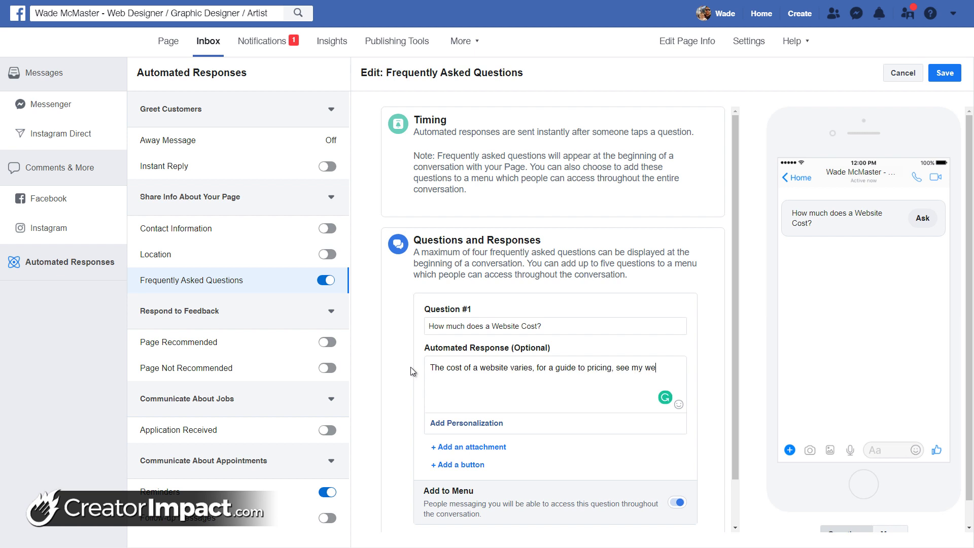
pyautogui.write('bsite:')
# Add a 'See Web Design Prices' button linking to the site's web-design page and save the FAQ
pyautogui.click(456, 465)
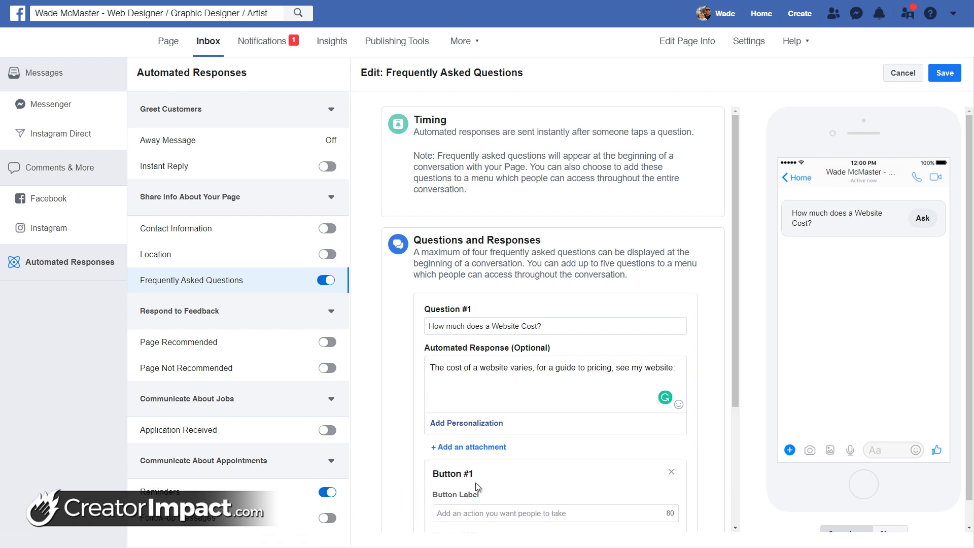
pyautogui.click(482, 513)
pyautogui.write('See ')
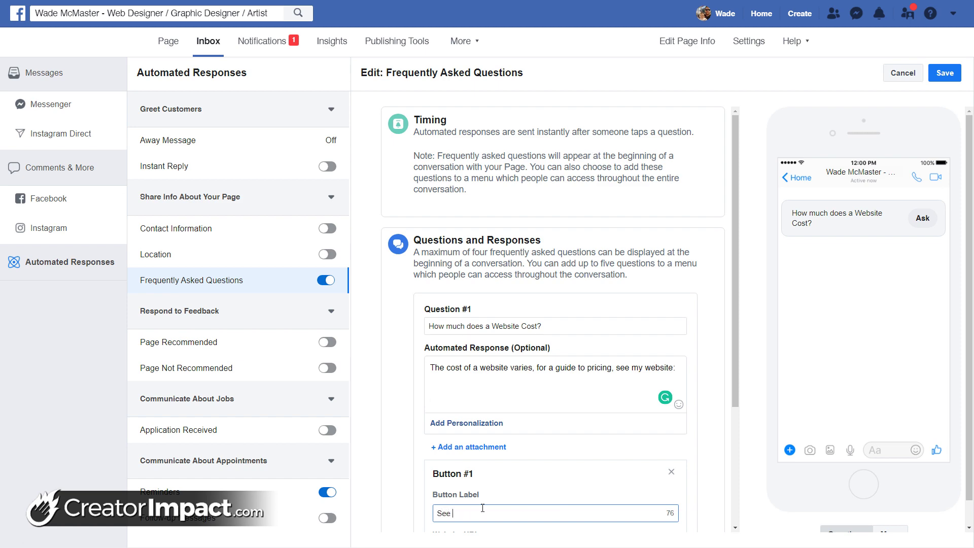
pyautogui.write('Web Design Prices')
pyautogui.scroll(-3, 508, 449)
pyautogui.click(507, 401)
pyautogui.write('h')
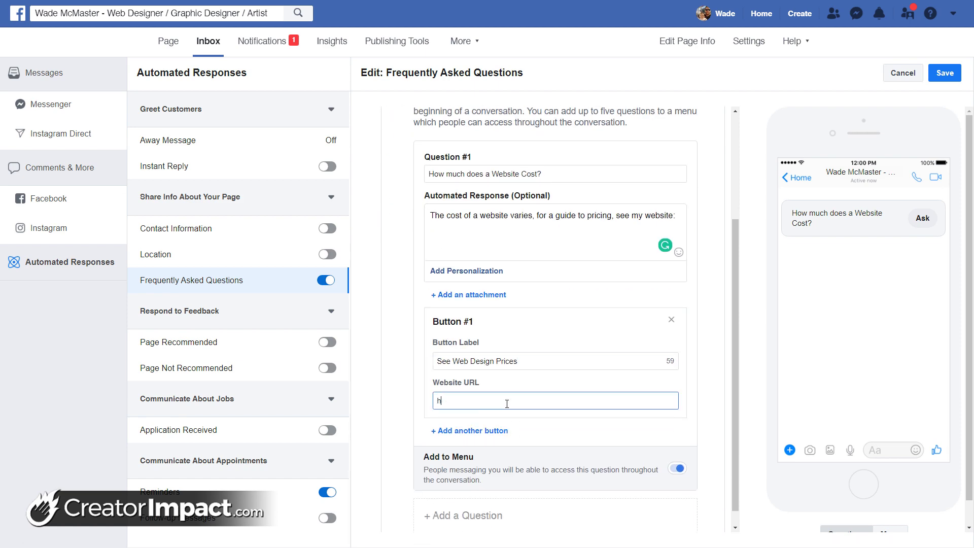
pyautogui.write('ttps://wademcmaster.com/web-design')
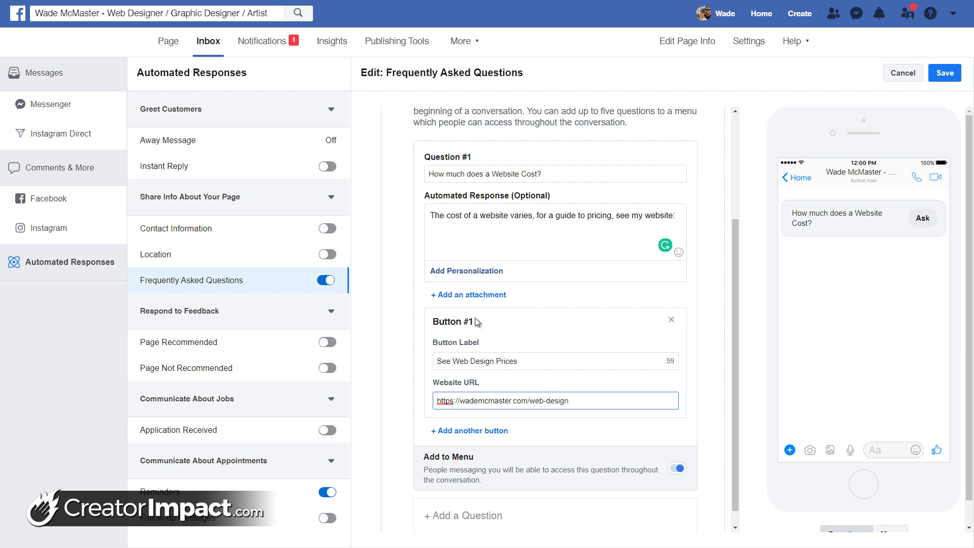
pyautogui.click(924, 215)
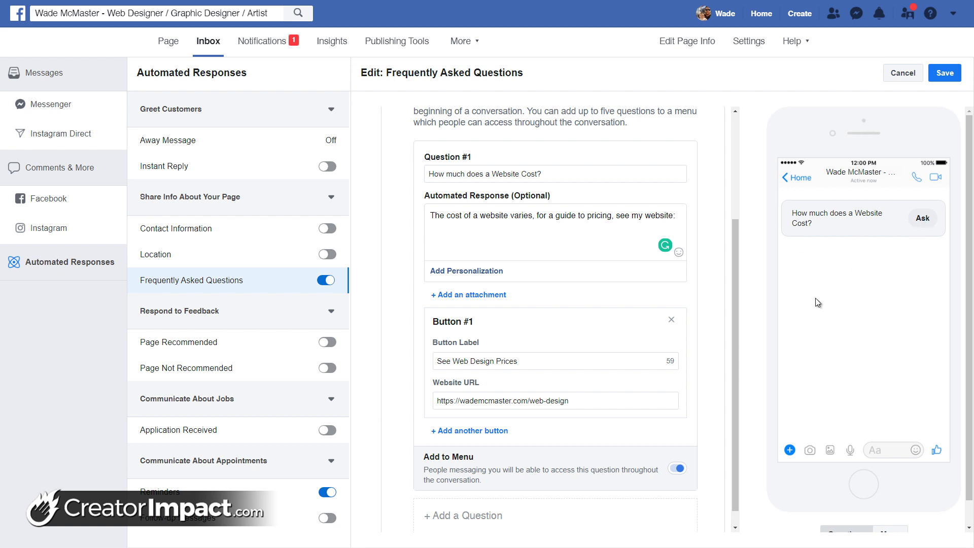
pyautogui.scroll(-1, 531, 391)
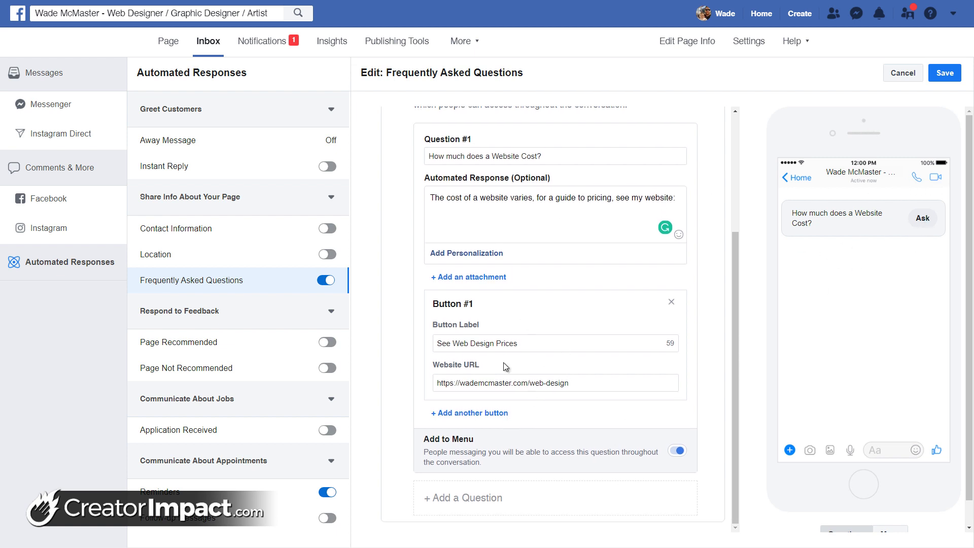
pyautogui.click(569, 384)
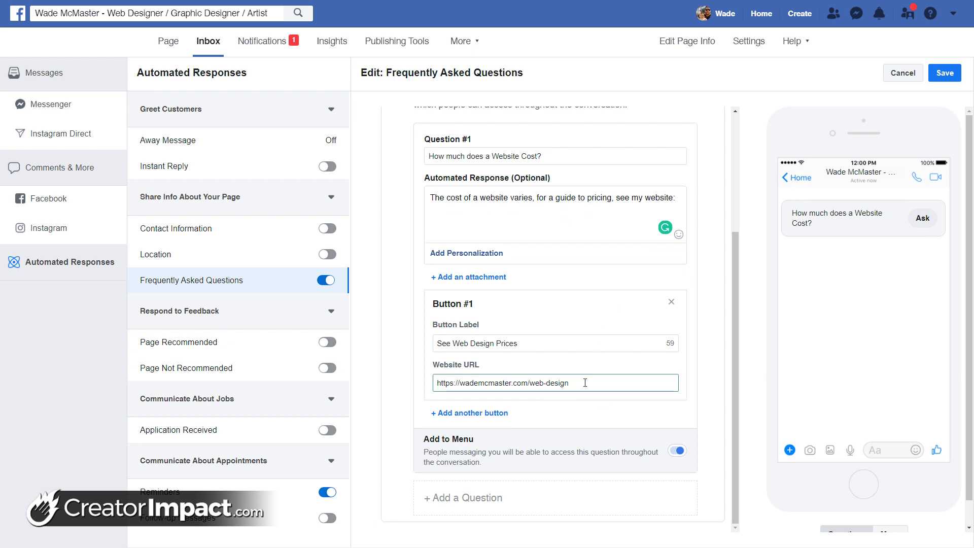
pyautogui.click(945, 72)
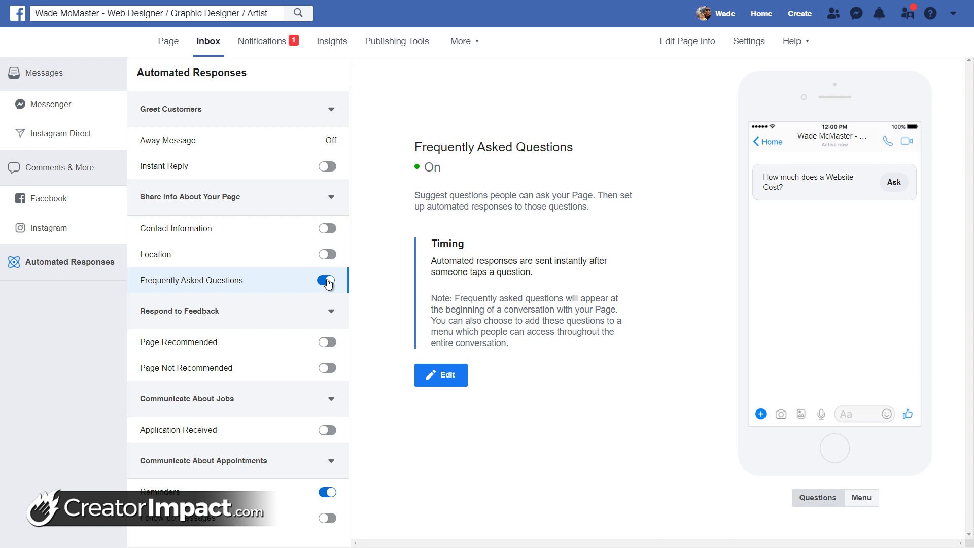
# Switch Frequently Asked Questions off and view the Page Recommended response
pyautogui.click(328, 281)
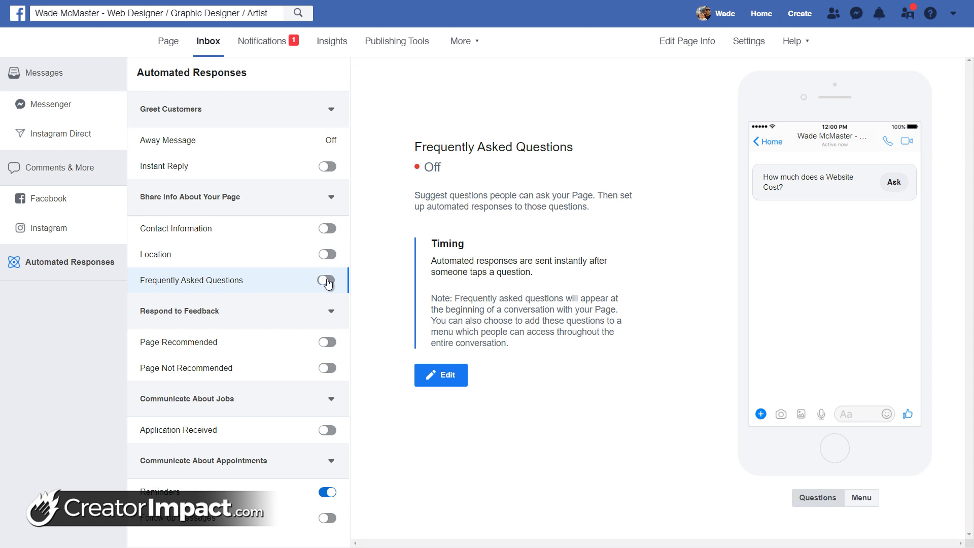
pyautogui.click(203, 341)
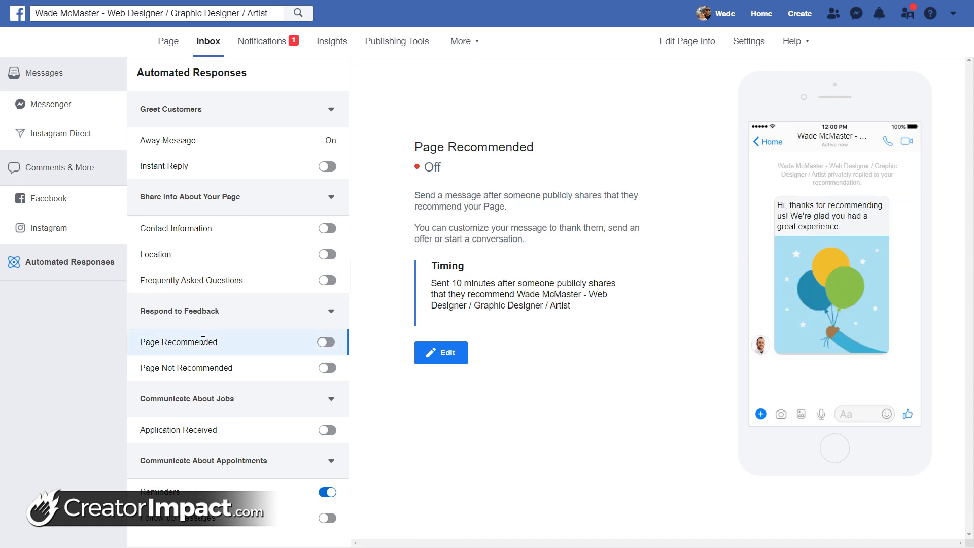
# Look over the Page Recommended message and image without changes, then view Page Not Recommended
pyautogui.click(447, 353)
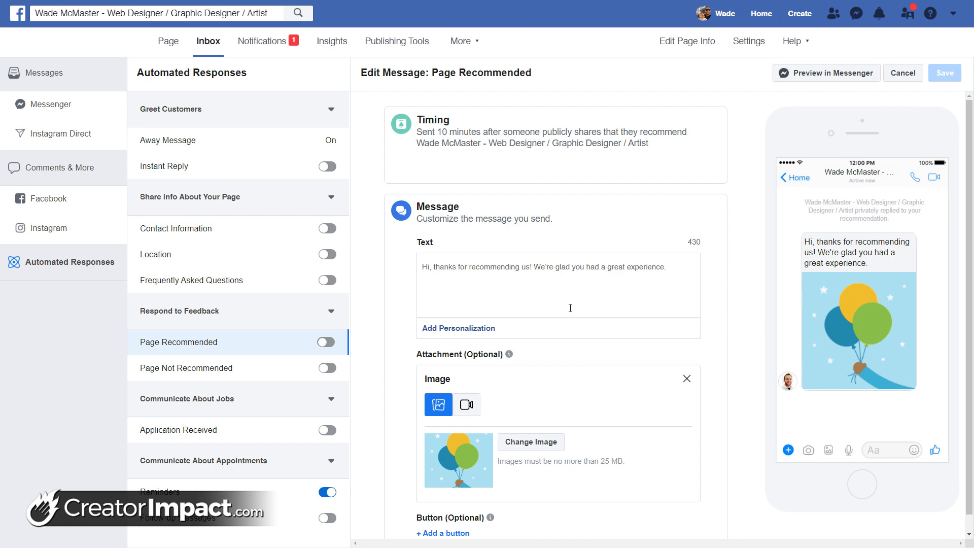
pyautogui.scroll(-1, 533, 309)
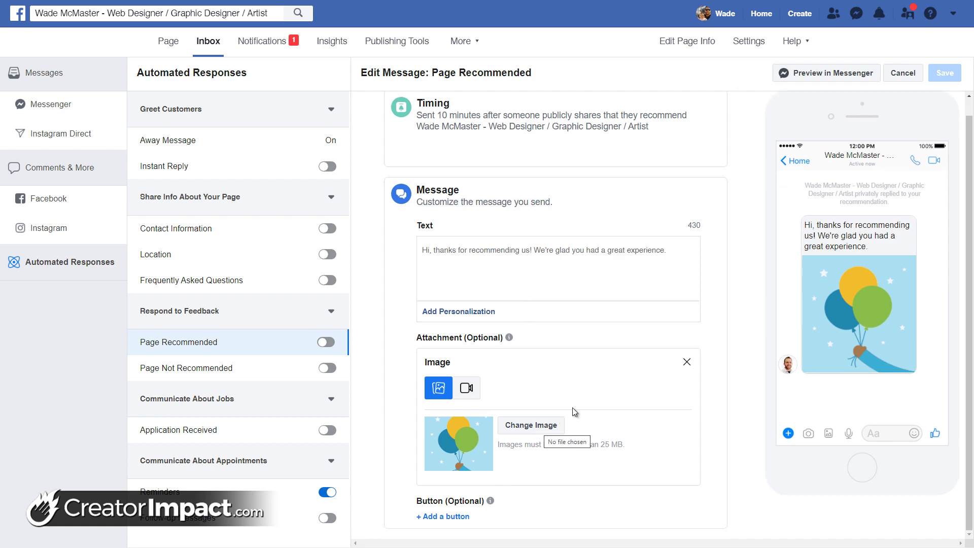
pyautogui.click(539, 426)
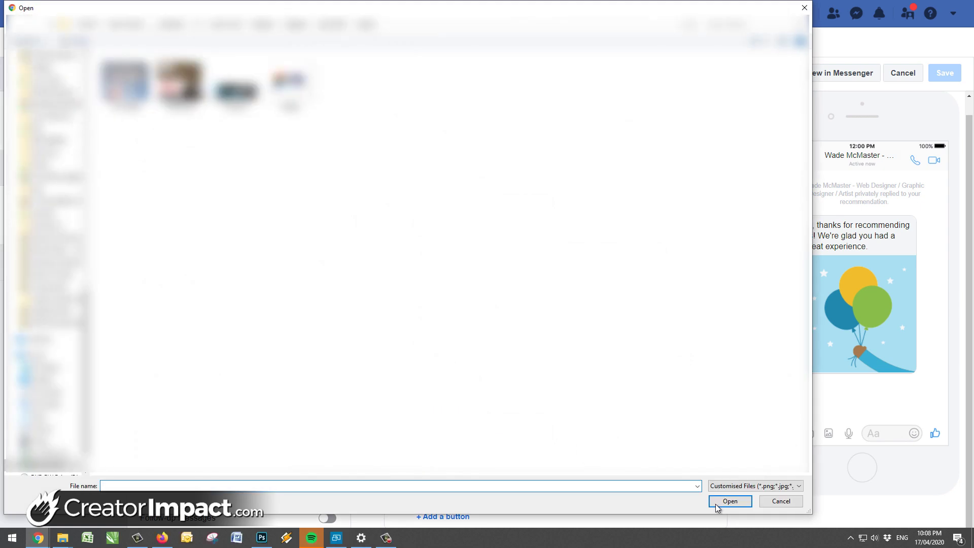
pyautogui.click(781, 501)
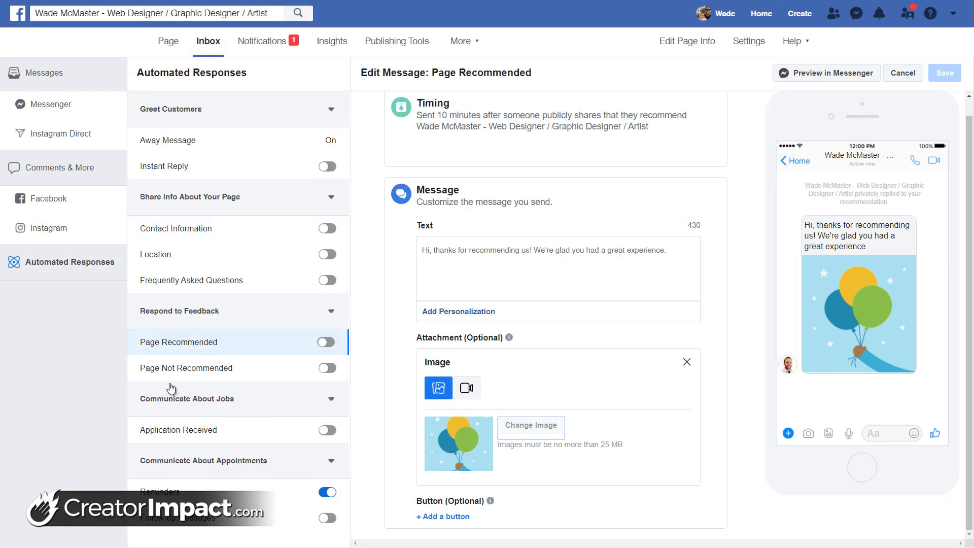
pyautogui.click(171, 367)
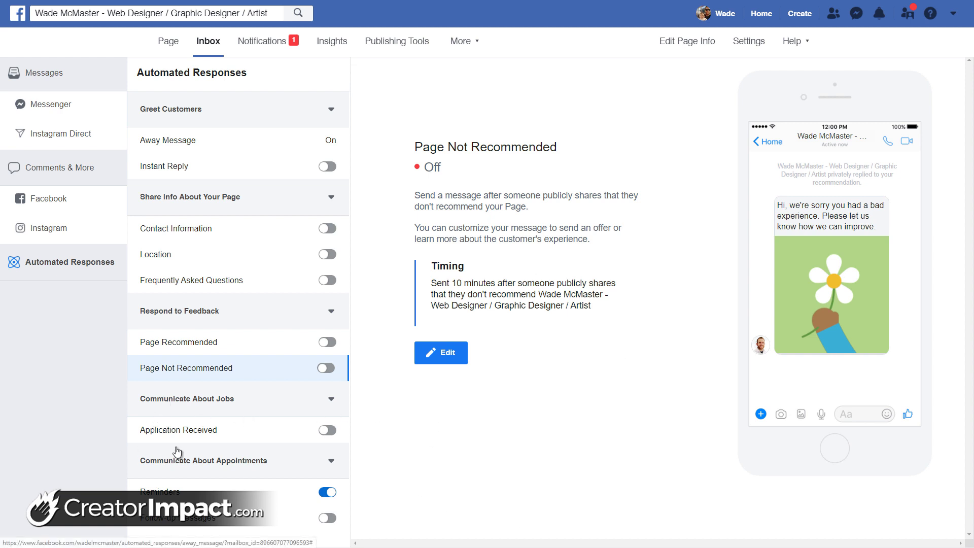
# Review the Application Received and Reminders responses, then view Follow-up Messages
pyautogui.click(179, 429)
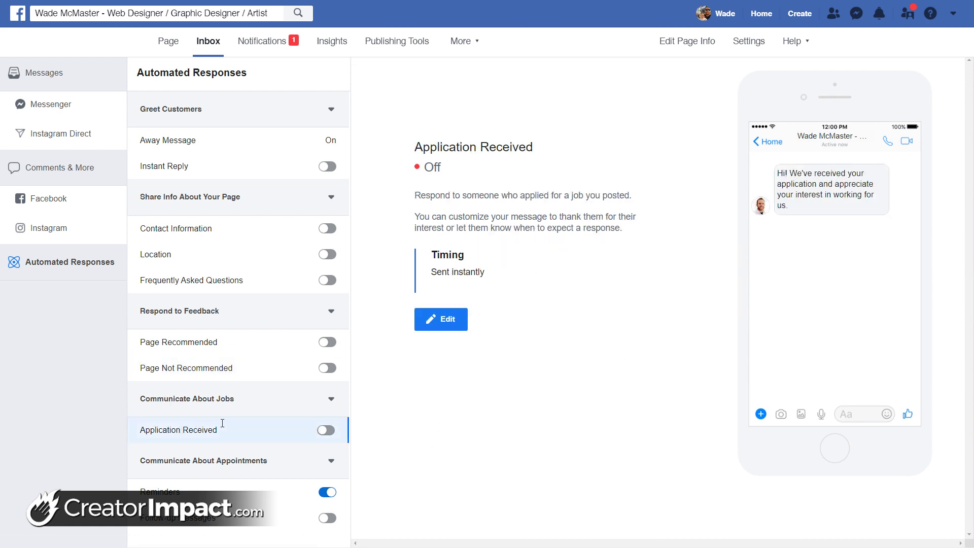
pyautogui.click(440, 319)
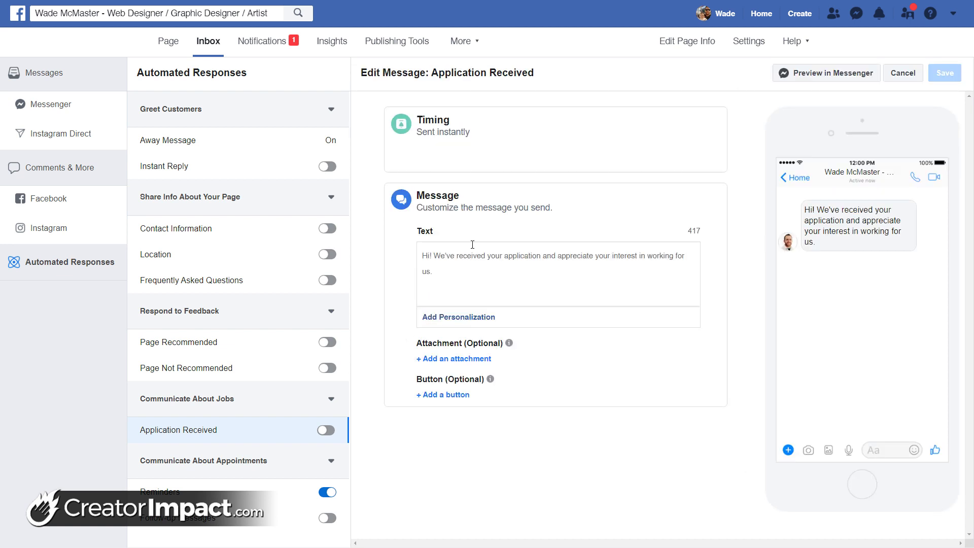
pyautogui.click(144, 492)
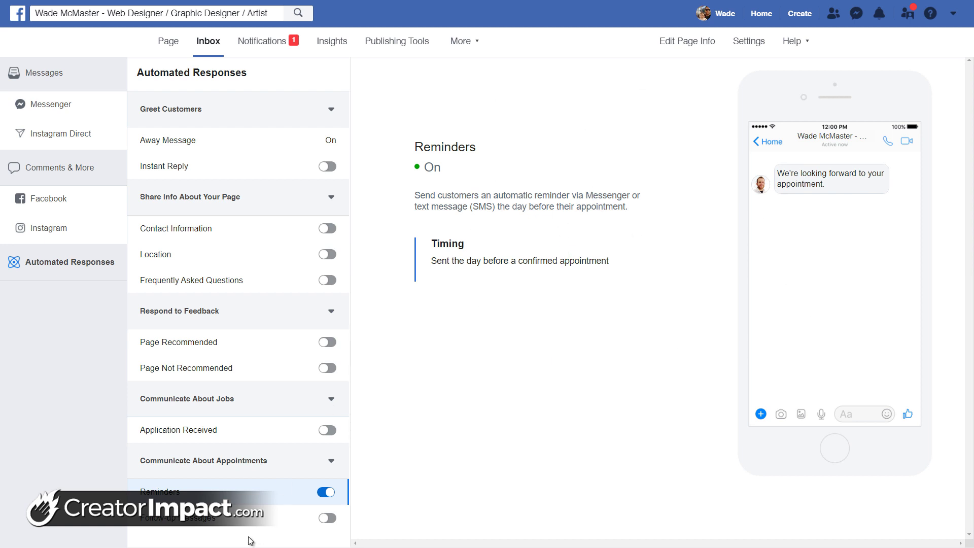
pyautogui.click(193, 528)
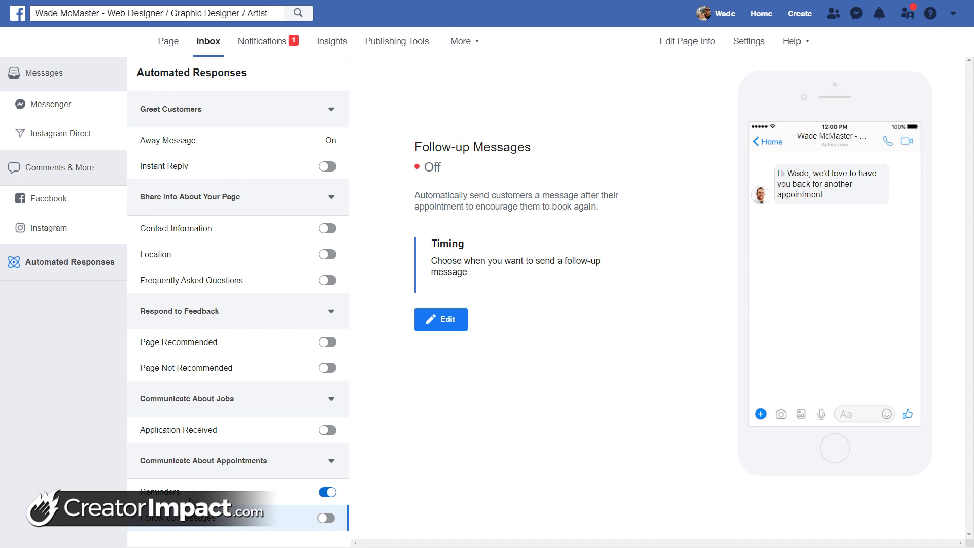
# Open the Follow-up Messages editor, leave FAQ off, and turn the Instant Reply response on
pyautogui.click(460, 310)
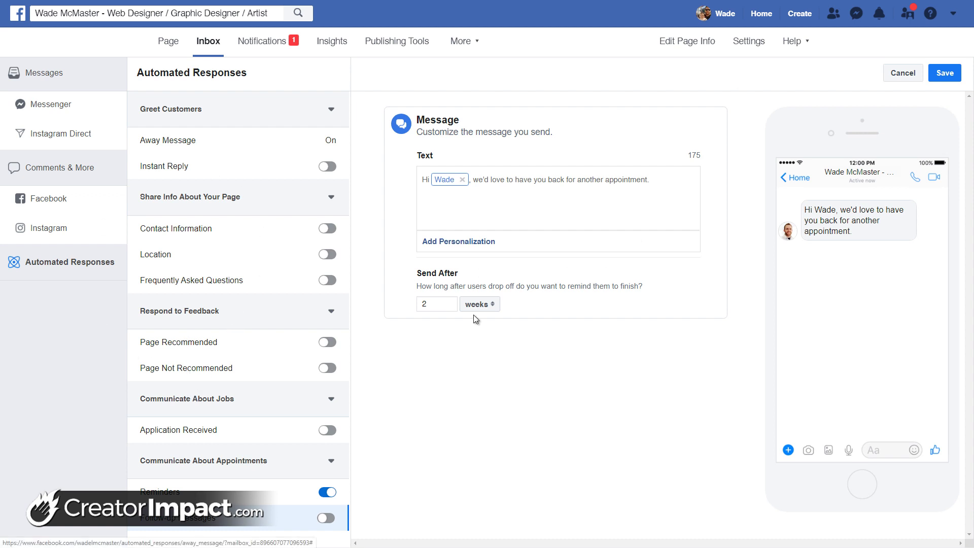
pyautogui.click(943, 72)
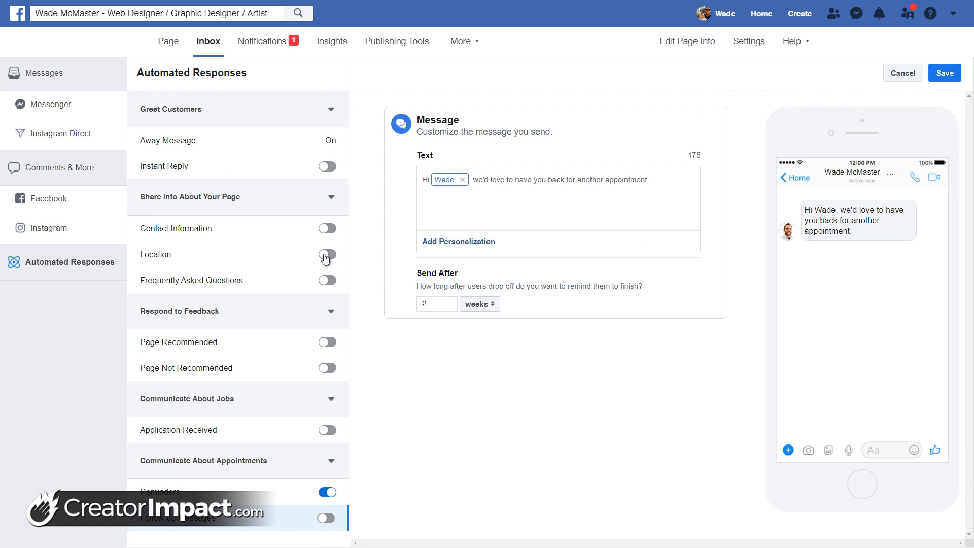
pyautogui.click(330, 280)
pyautogui.click(330, 280)
pyautogui.click(327, 167)
# Append 'For in-depth information about my services, head to' plus the website URL to the instant reply and save
pyautogui.click(254, 171)
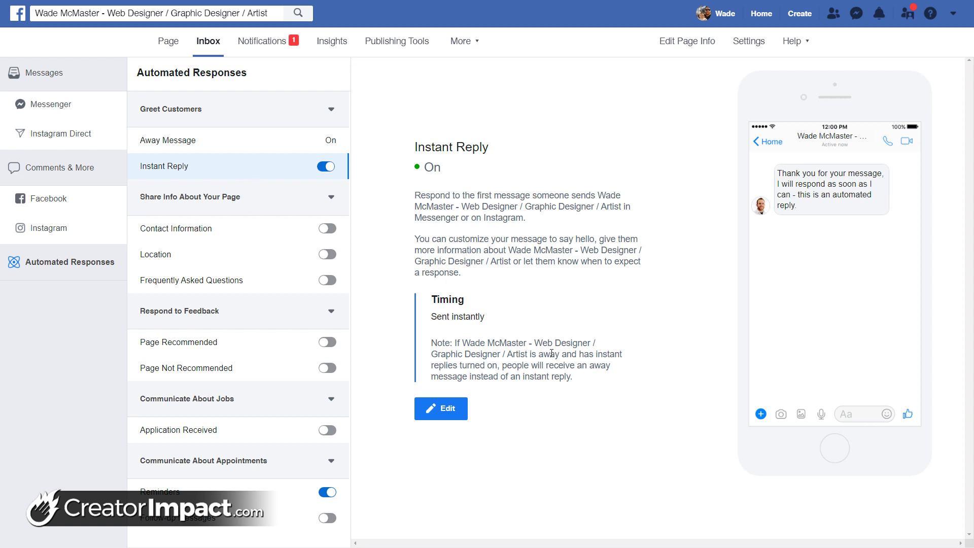
pyautogui.click(442, 411)
pyautogui.click(502, 248)
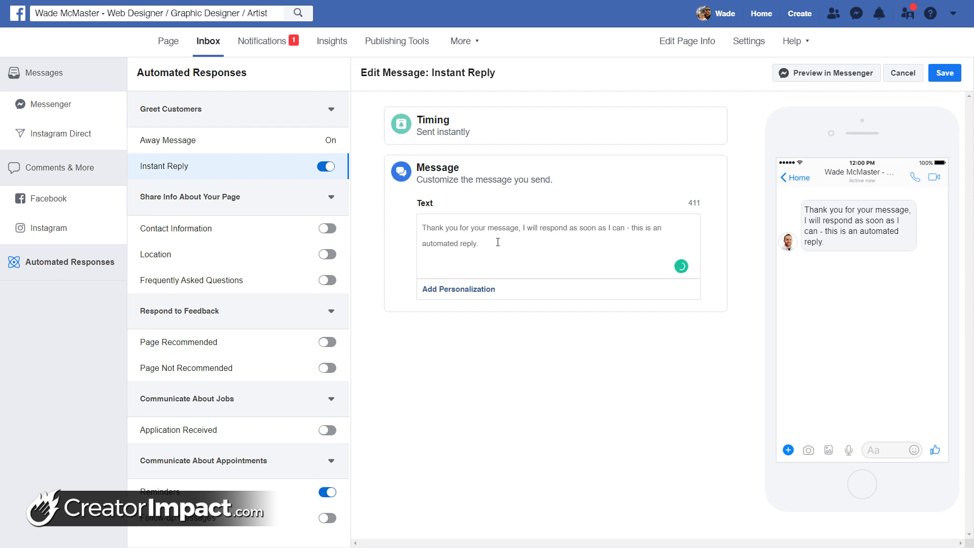
pyautogui.write('I')
pyautogui.press('BackSpace')
pyautogui.write('For in-depth inf')
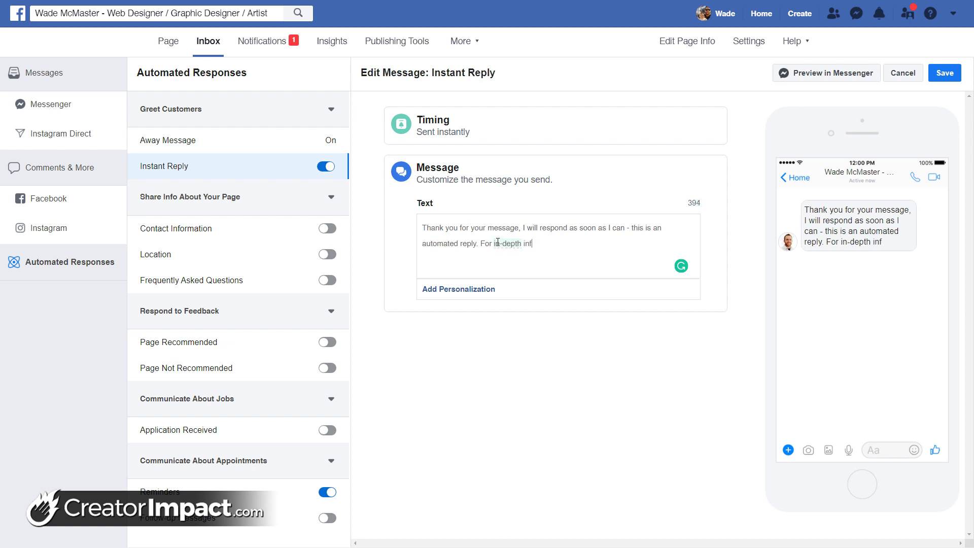
pyautogui.write('ormation about my service,')
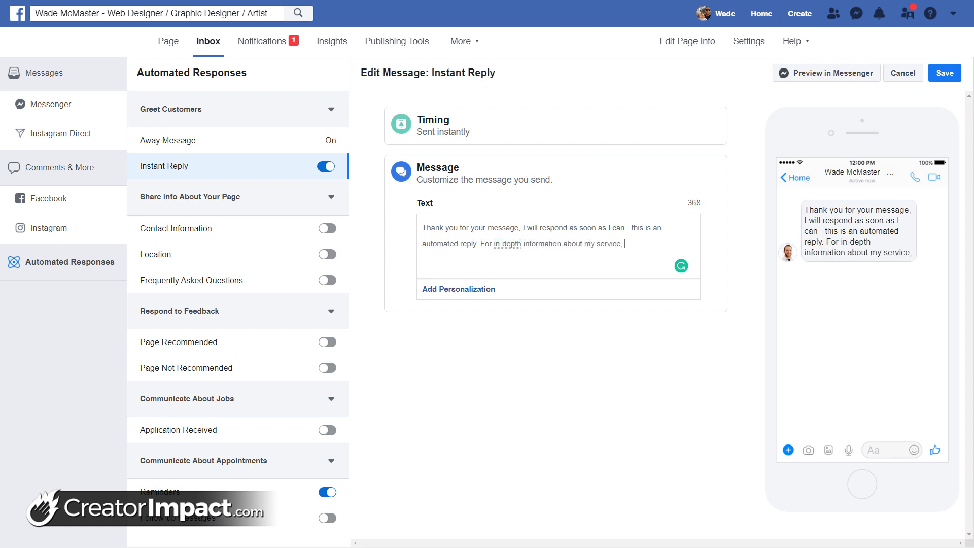
pyautogui.press('BackSpace')
pyautogui.write('s,')
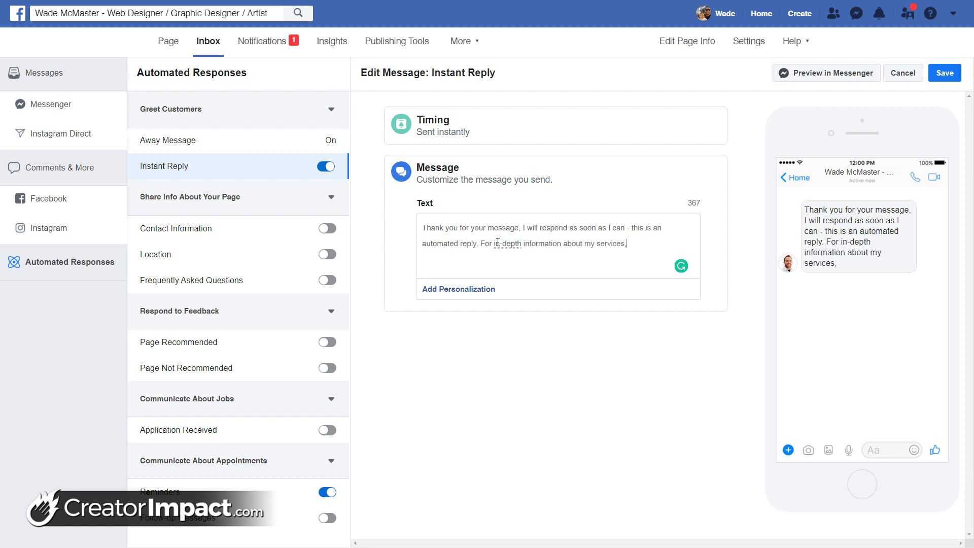
pyautogui.write(' head to https')
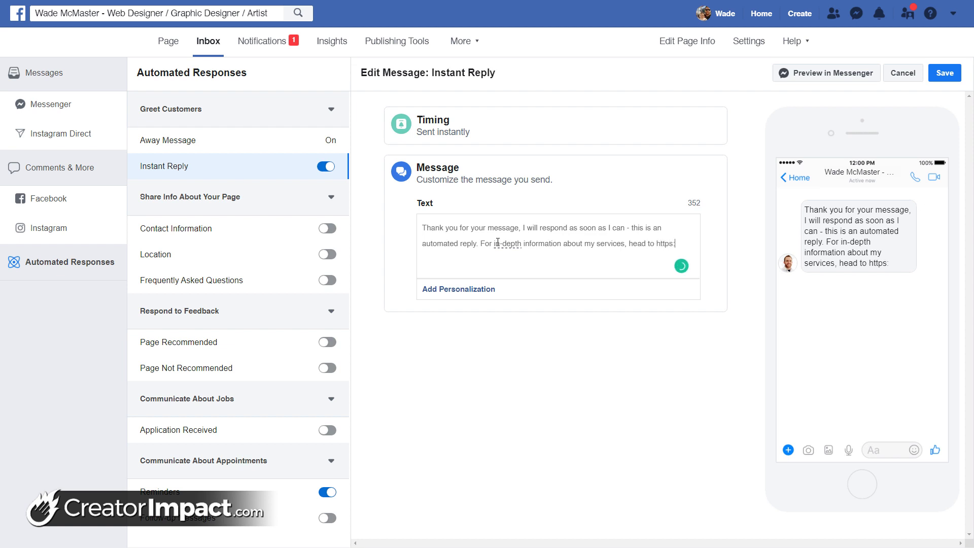
pyautogui.write('://wademcmaster.com')
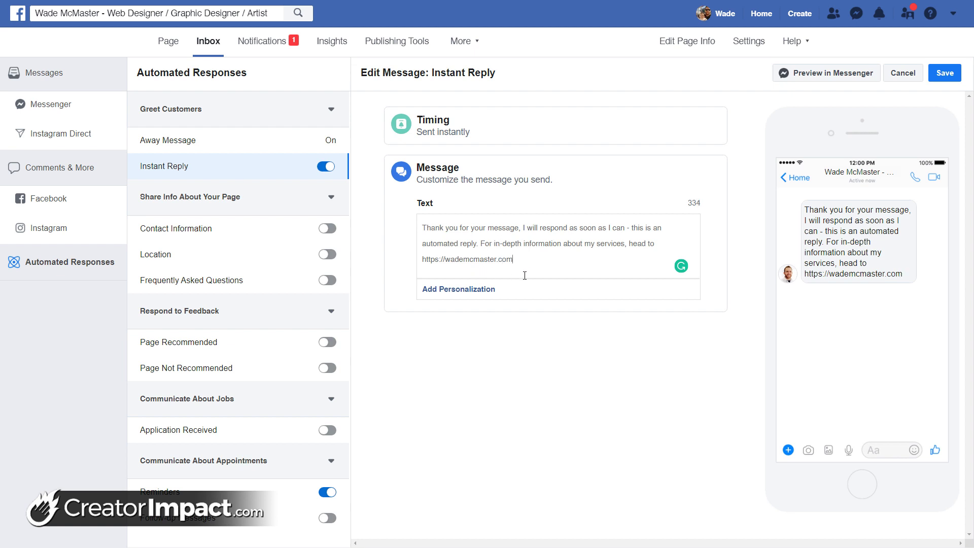
pyautogui.click(944, 75)
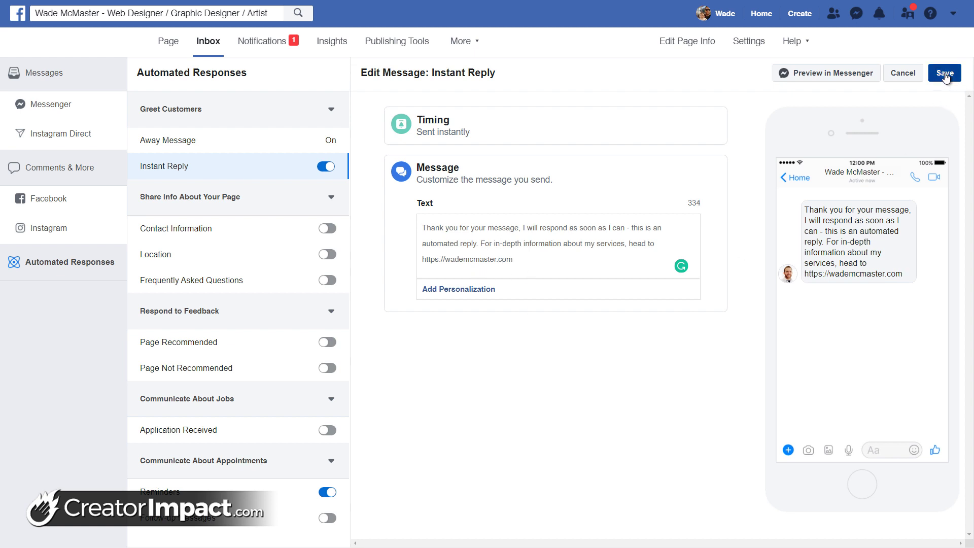